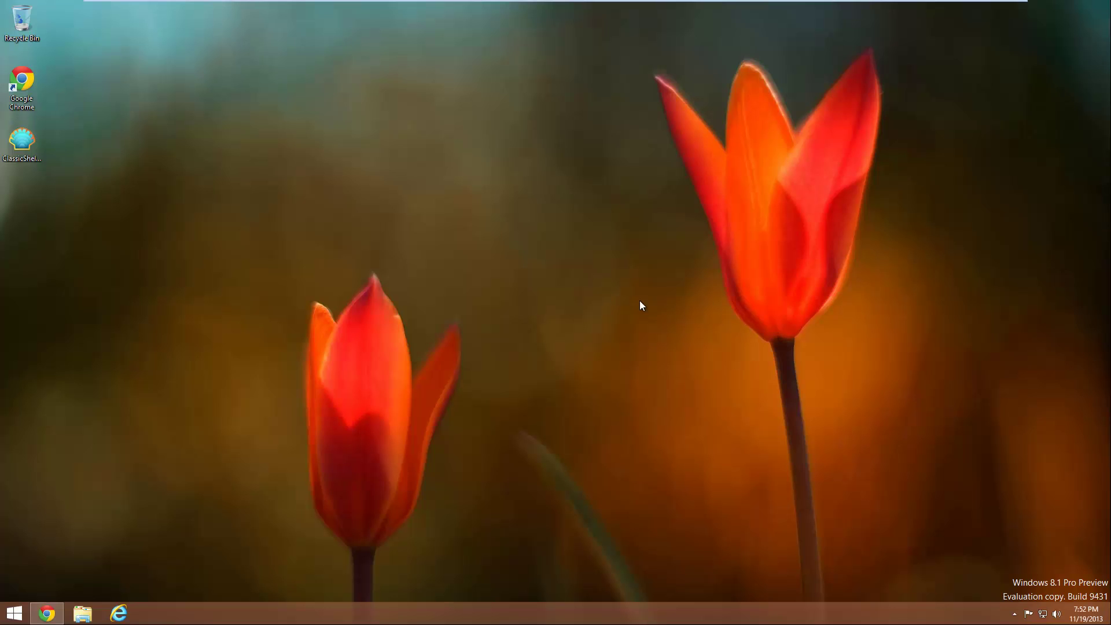
# Step: Open the Start screen, then use its Desktop tile to return to the Windows 8.1 desktop
pyautogui.click(14, 613)
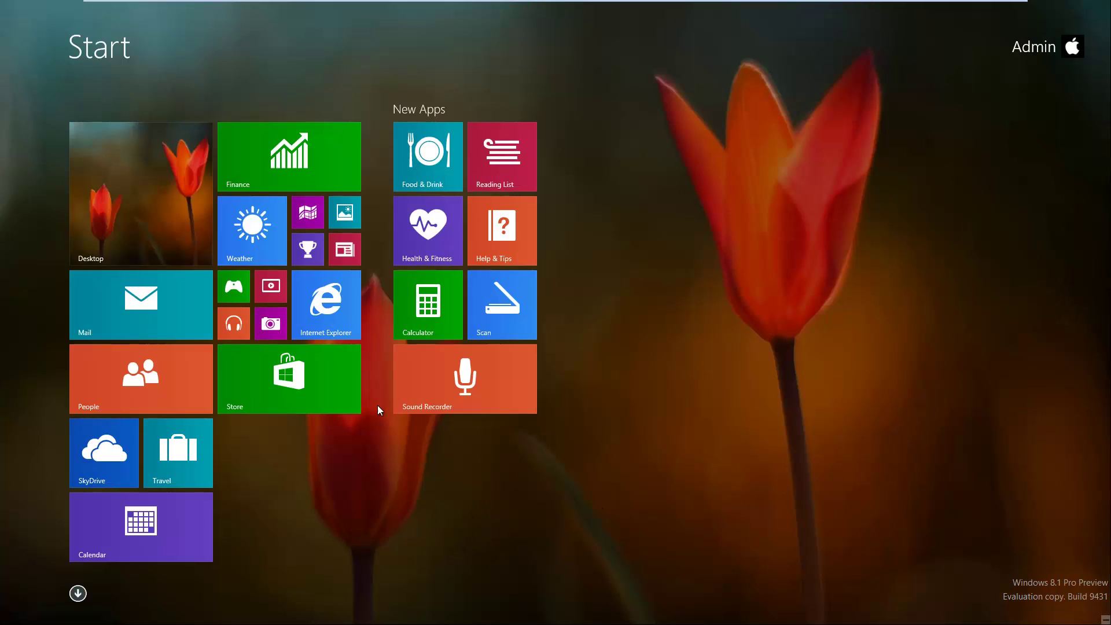
pyautogui.click(143, 221)
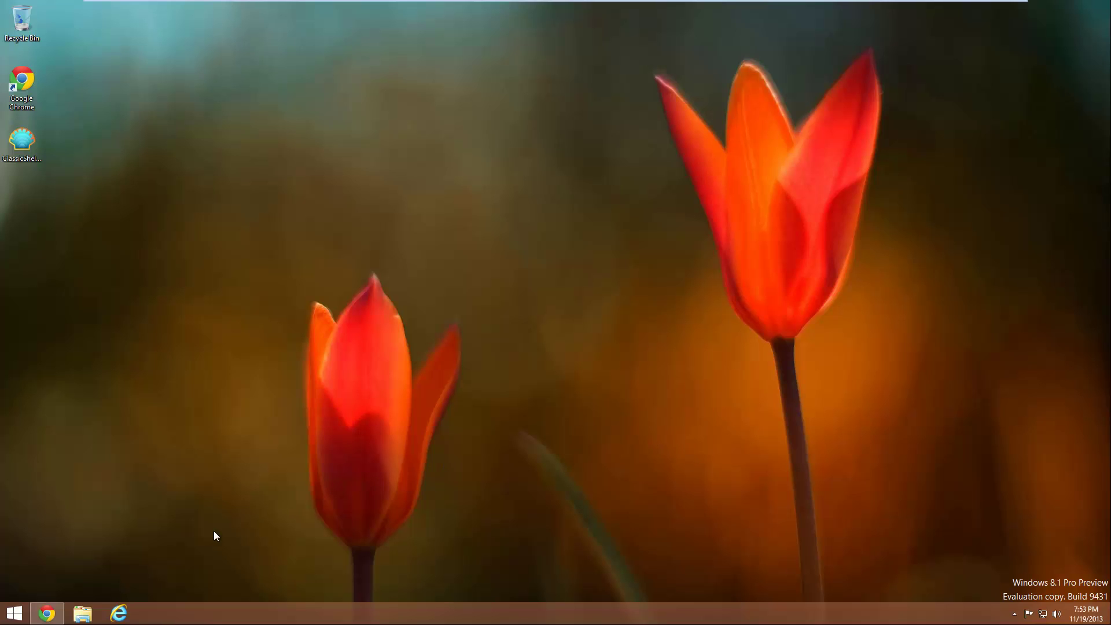
# Step: Restore Chrome's classicshell.net page and scroll through its feature list
pyautogui.click(51, 612)
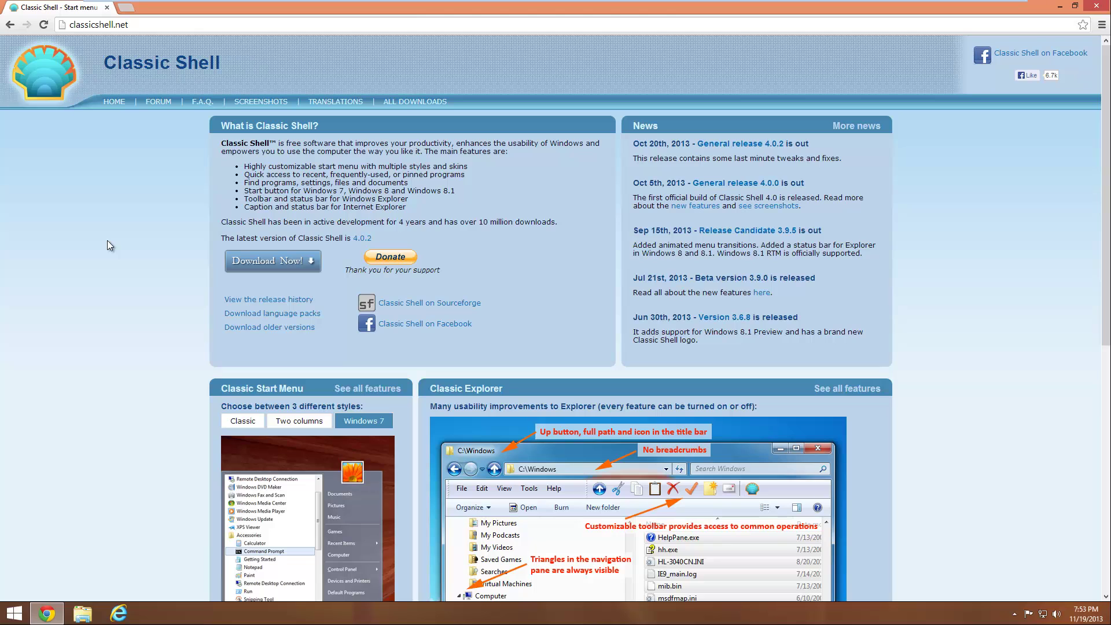
pyautogui.scroll(-7, 91, 373)
pyautogui.scroll(7, 92, 371)
# Step: Minimize Chrome and launch the ClassicShellSetup installer from the desktop
pyautogui.click(1060, 7)
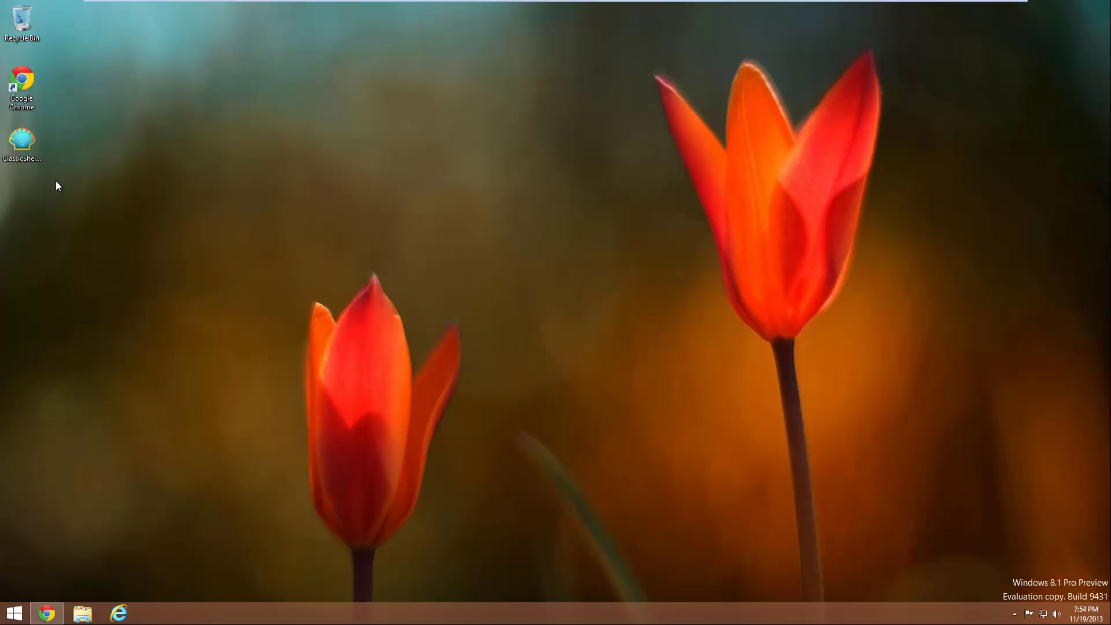
pyautogui.click(24, 143)
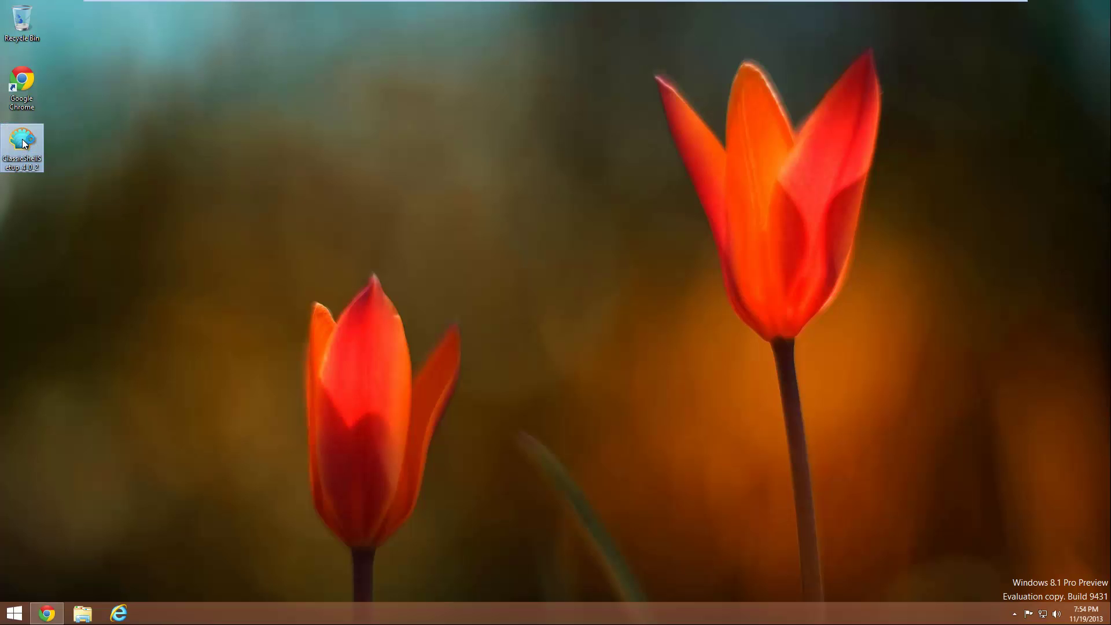
pyautogui.doubleClick(24, 142)
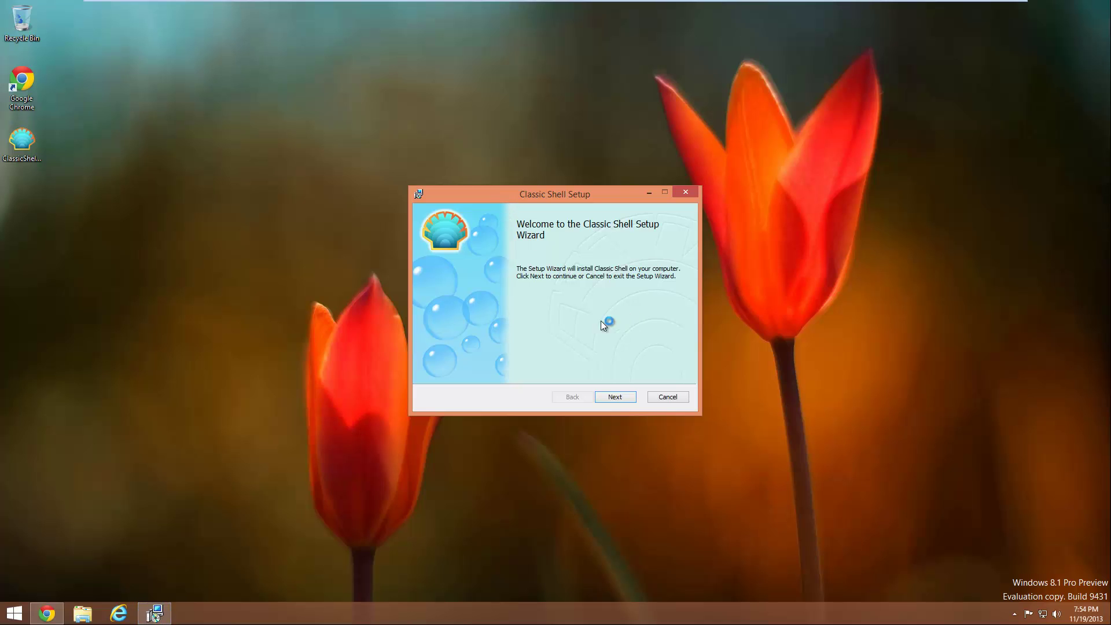
# Step: Pass the welcome page and accept the licence agreement to reach Custom Setup
pyautogui.click(612, 399)
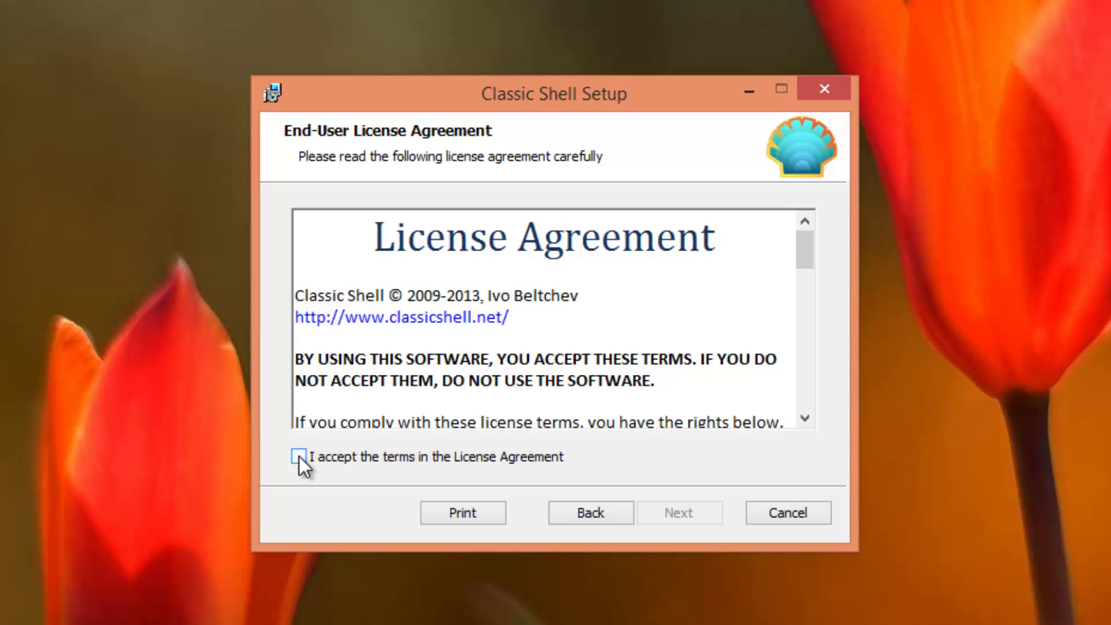
pyautogui.click(299, 456)
pyautogui.click(674, 514)
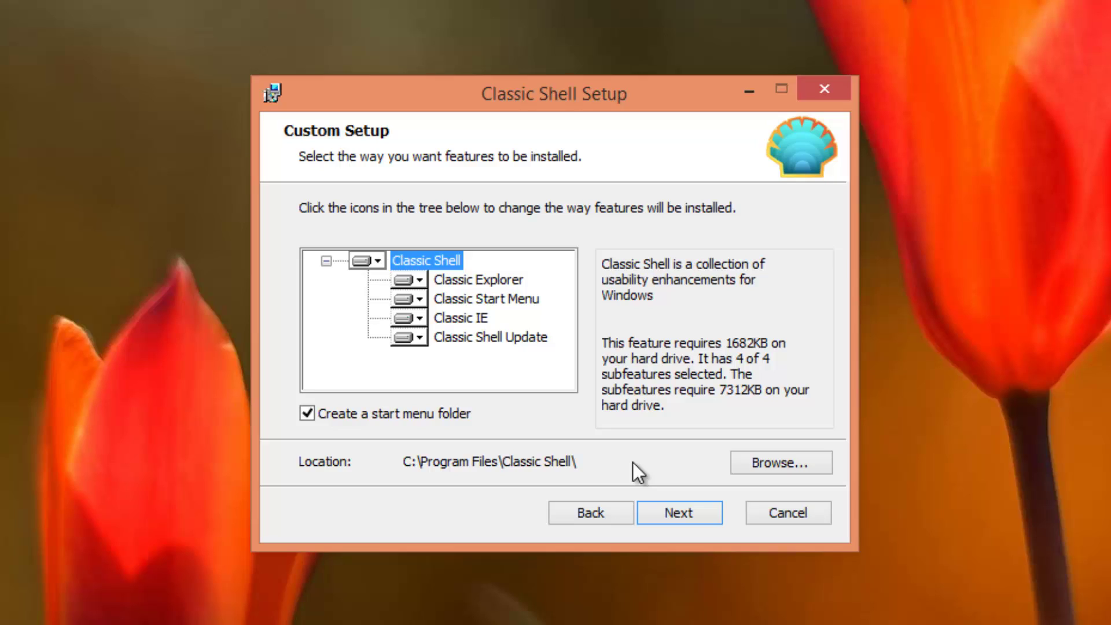
# Step: Set Classic Explorer and Classic IE to 'Entire feature will be unavailable'
pyautogui.click(420, 281)
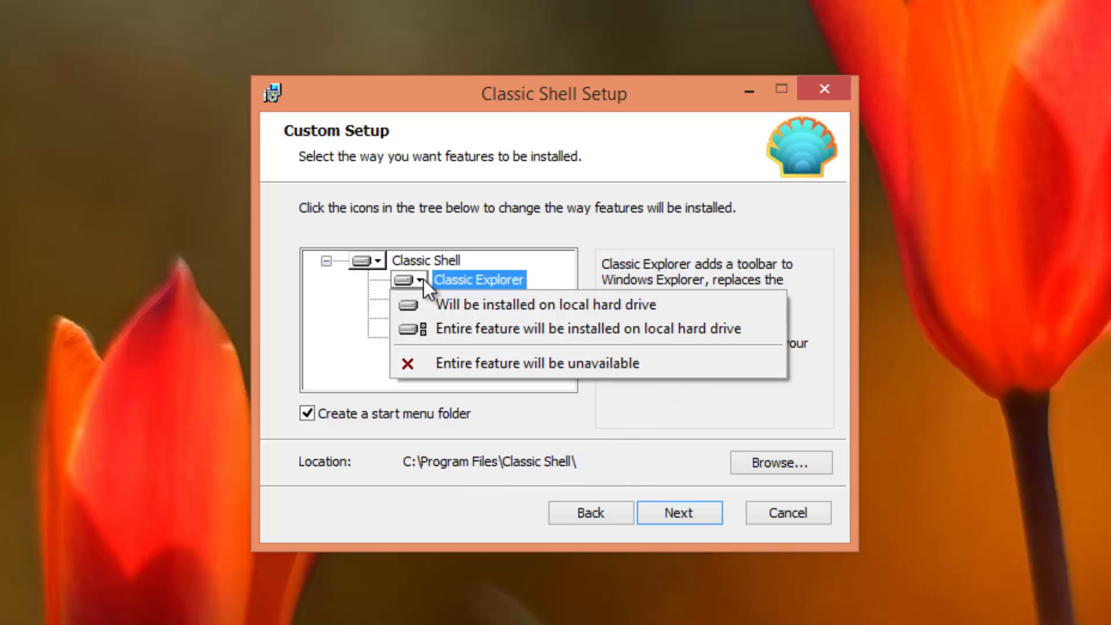
pyautogui.click(408, 365)
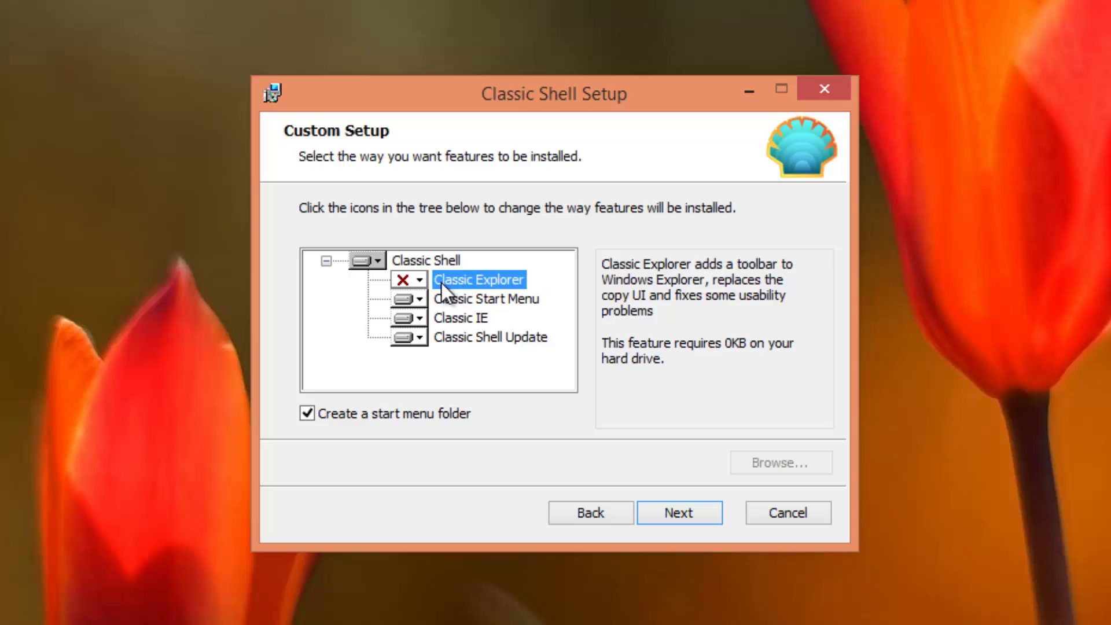
pyautogui.click(422, 319)
pyautogui.click(421, 320)
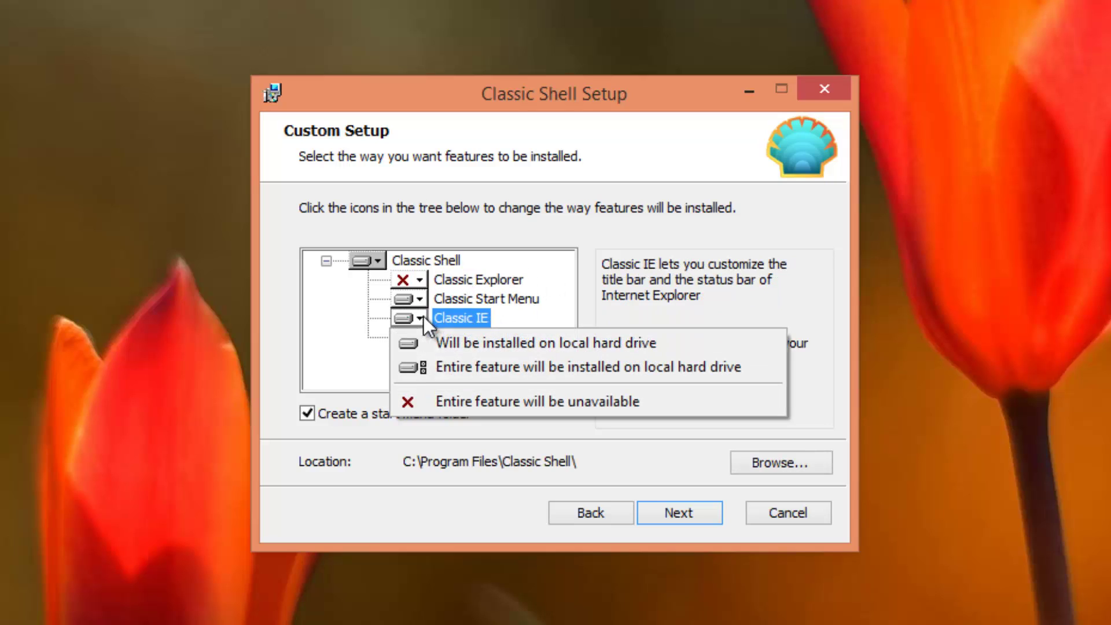
pyautogui.click(433, 405)
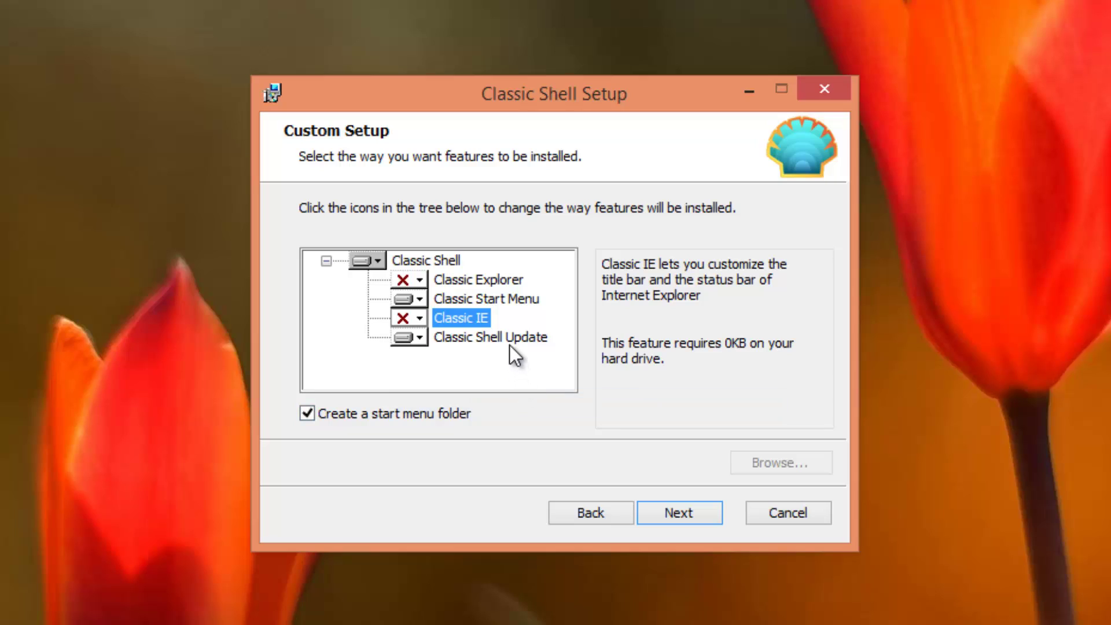
pyautogui.click(470, 340)
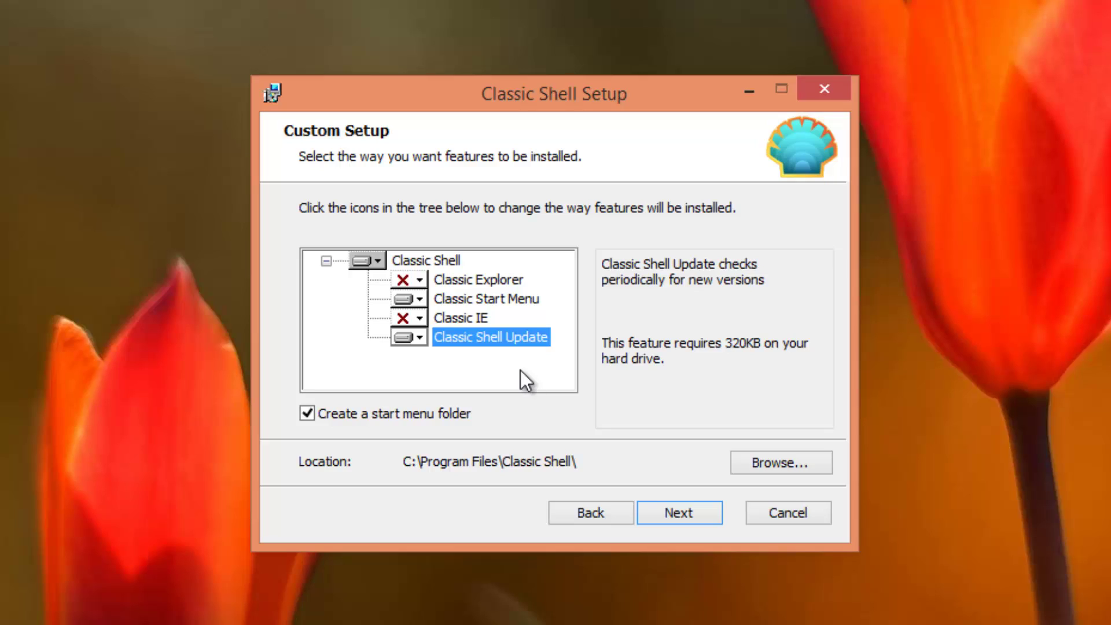
# Step: Install Classic Start Menu and Classic Shell Update, then finish the wizard
pyautogui.click(692, 517)
pyautogui.click(671, 511)
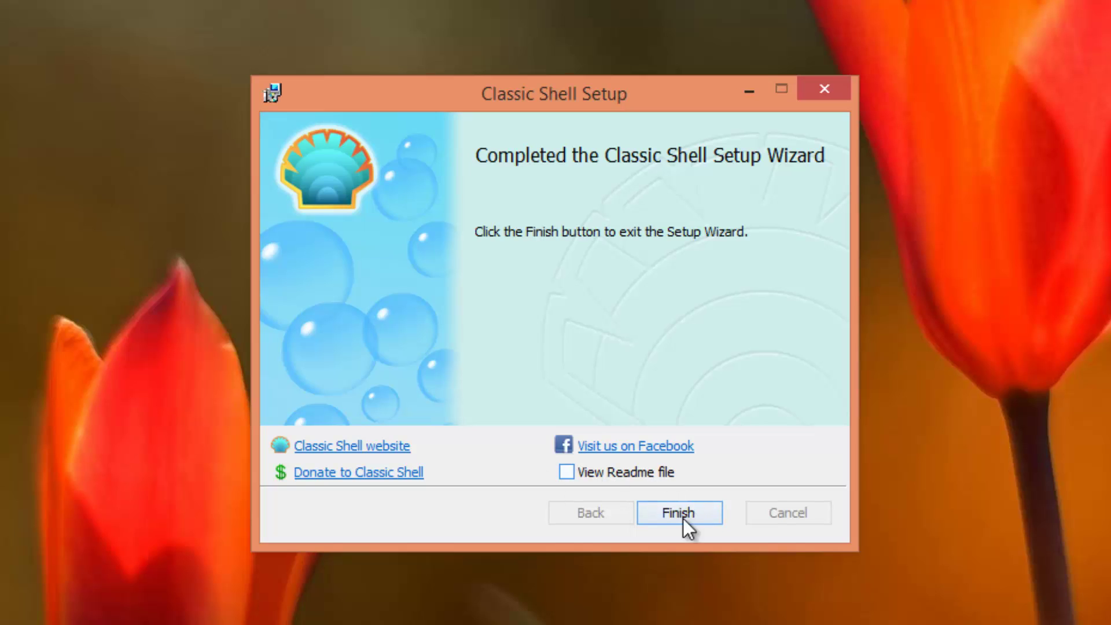
pyautogui.click(641, 518)
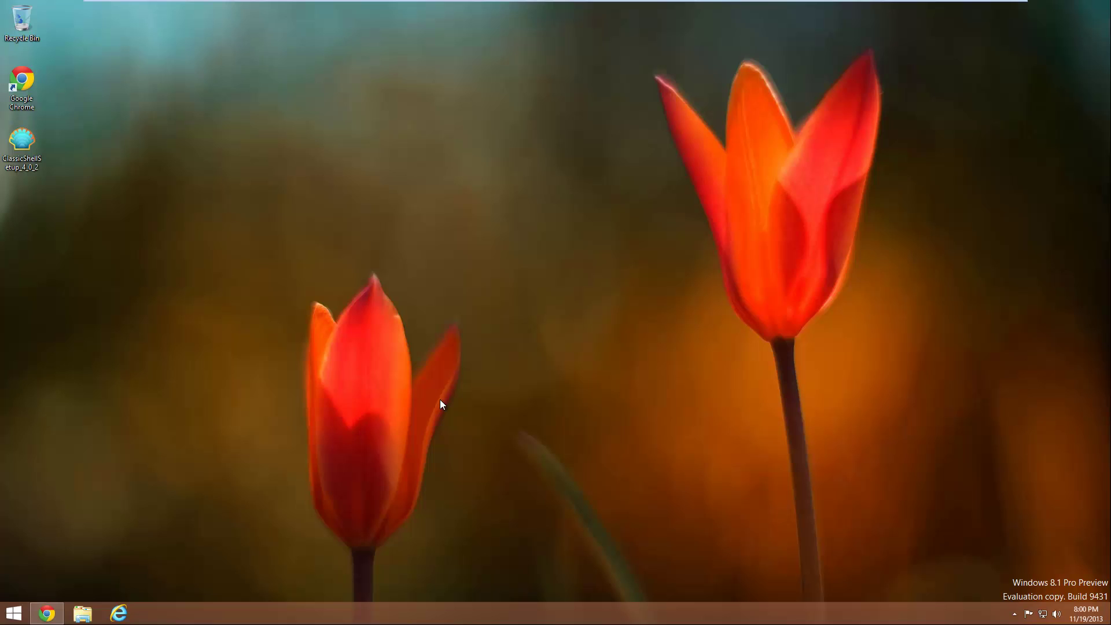
# Step: Open the new Classic Shell Start menu, browse All Programs, go back, and expand Control Panel
pyautogui.click(13, 613)
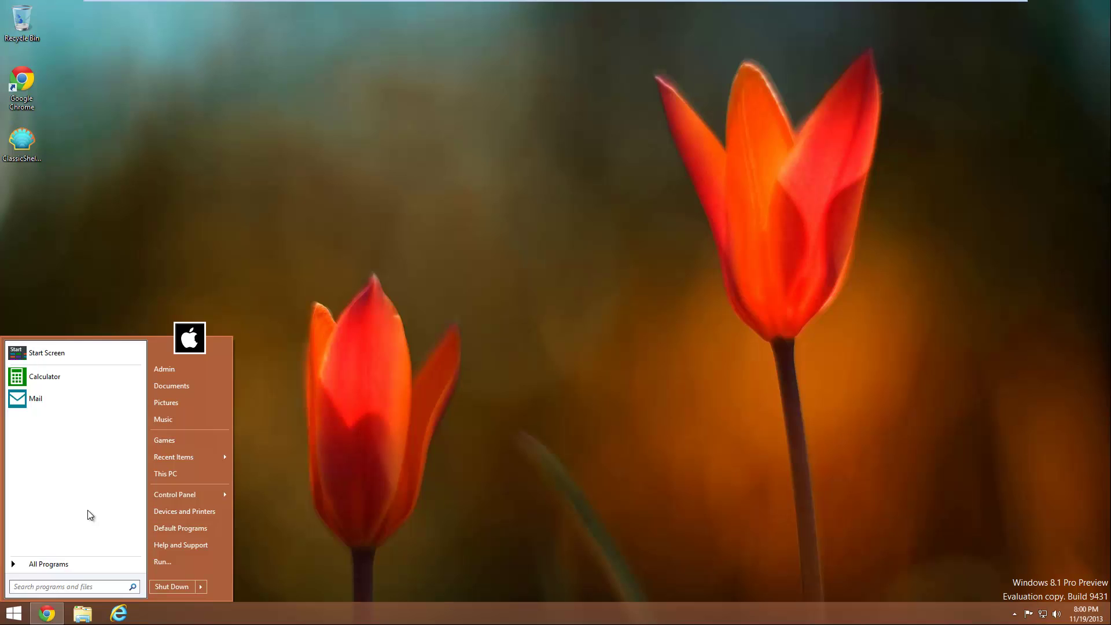
pyautogui.click(67, 564)
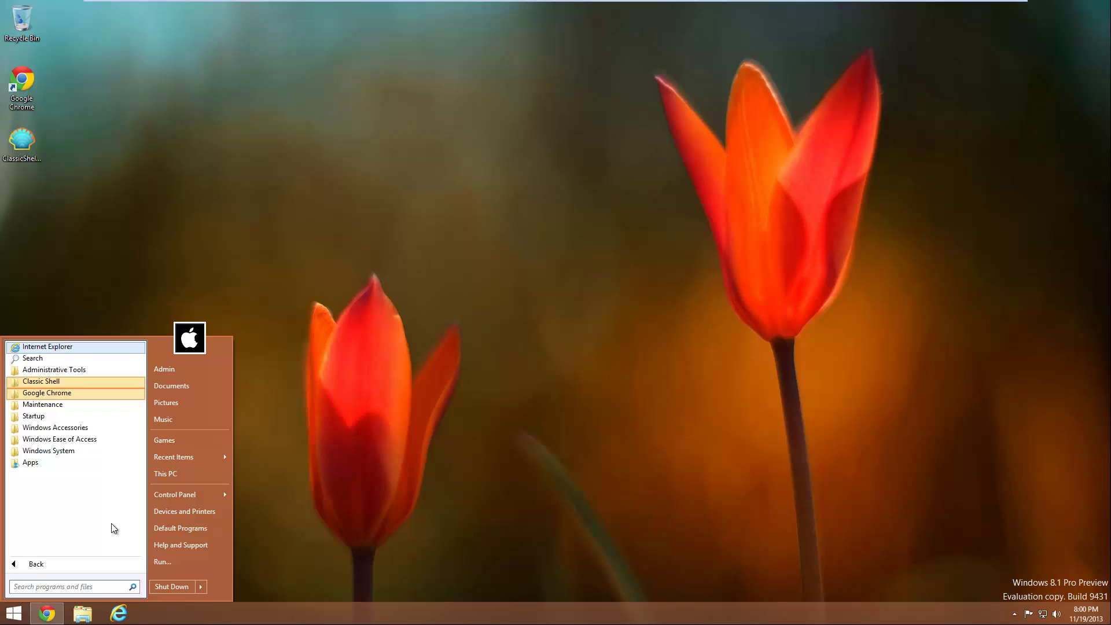
pyautogui.click(27, 565)
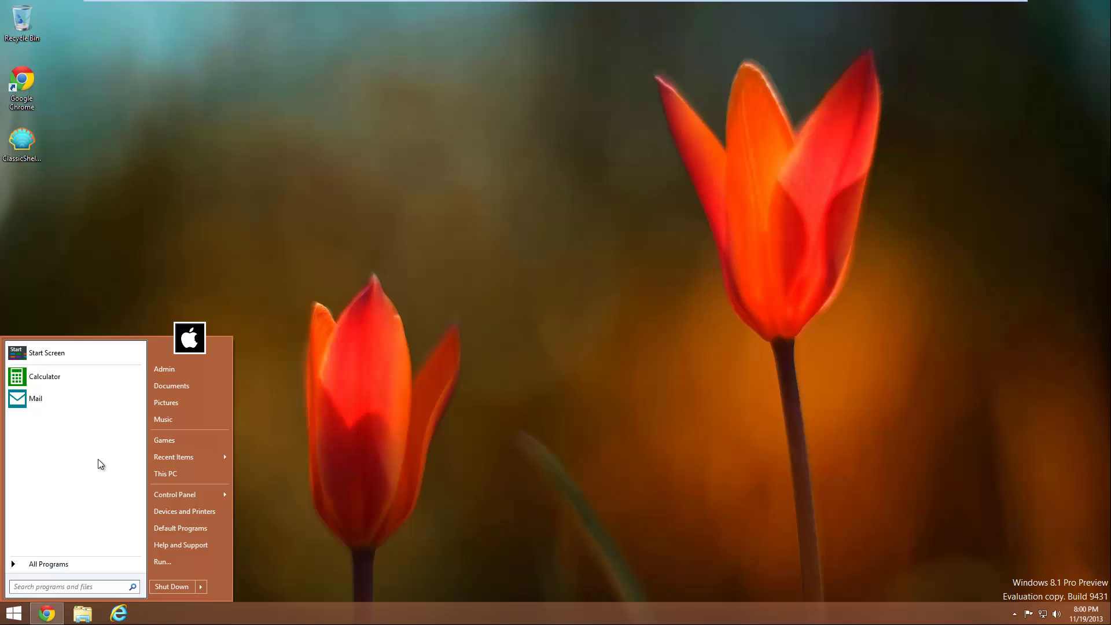
pyautogui.click(223, 499)
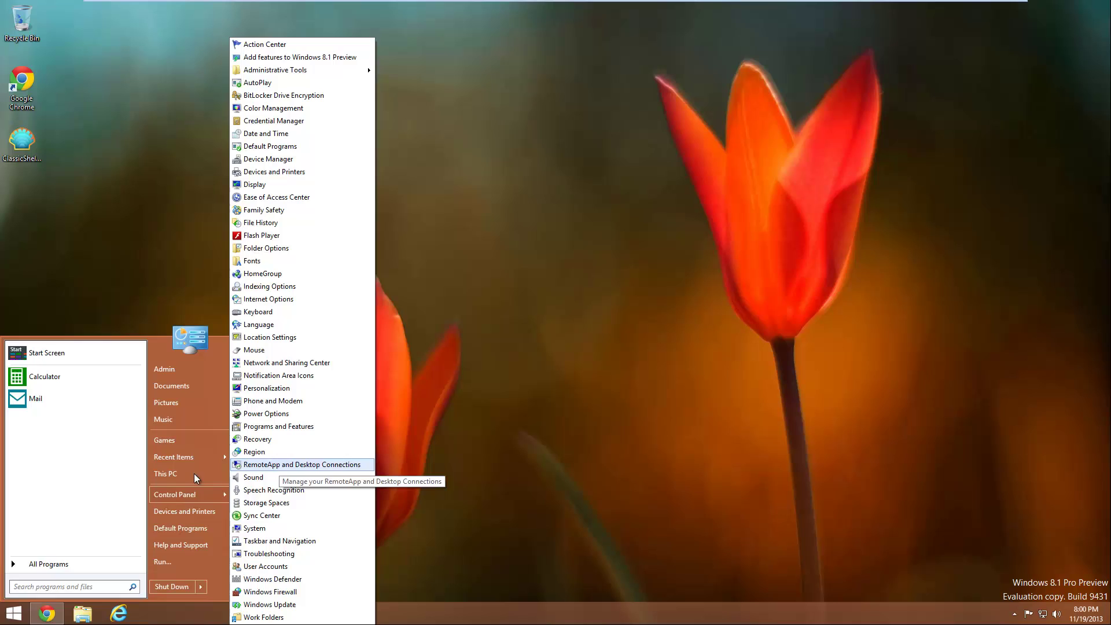
# Step: Open This PC from the Start menu and close it, then reopen and dismiss the Start menu
pyautogui.click(179, 474)
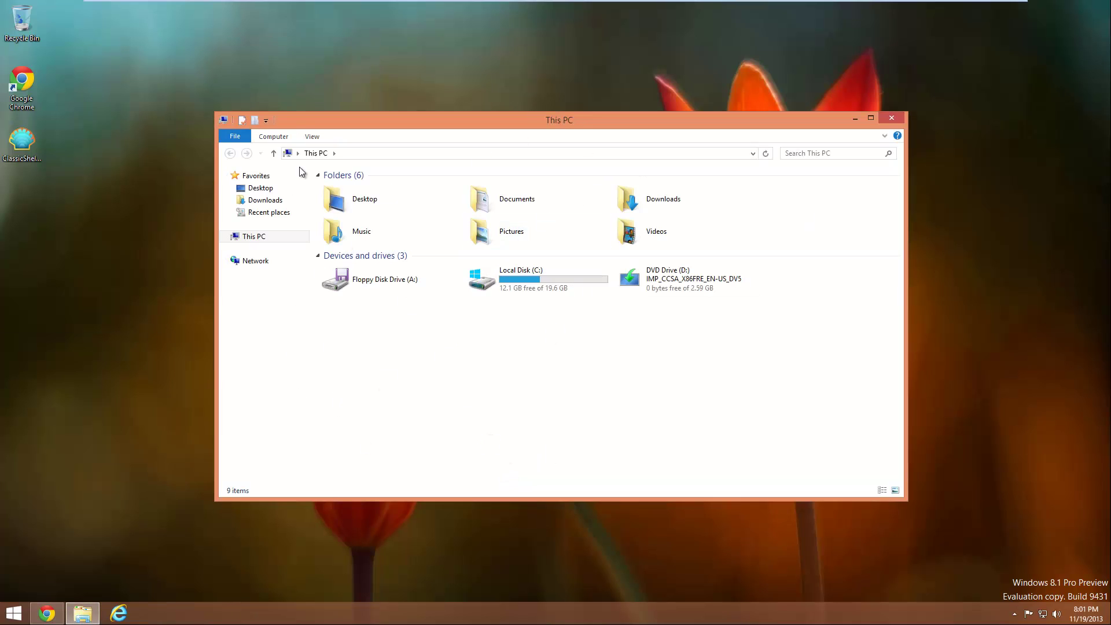
pyautogui.click(892, 119)
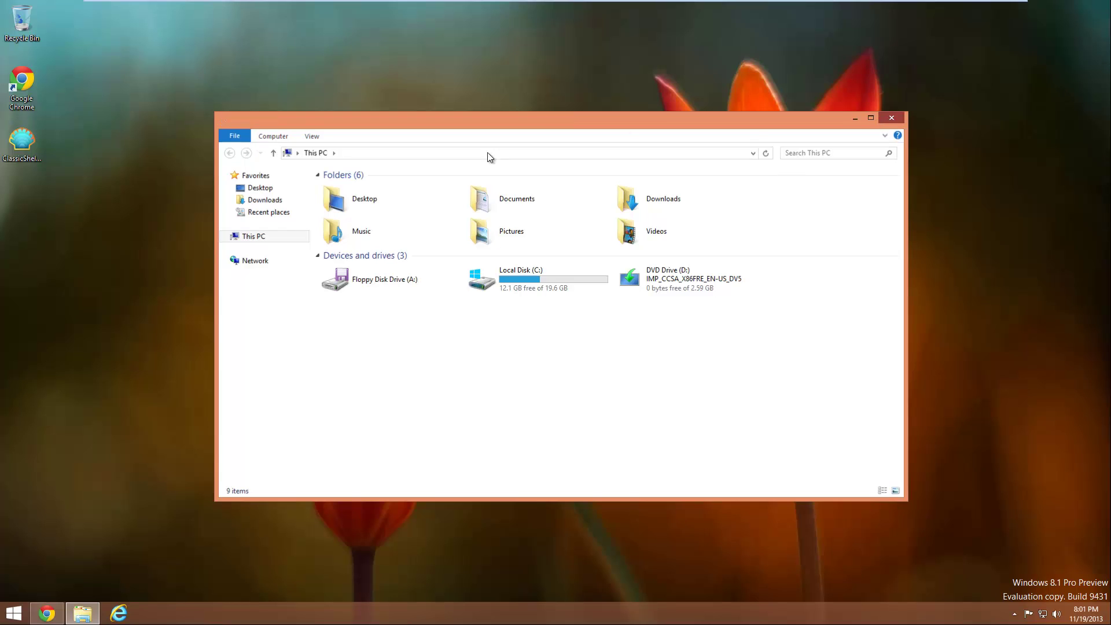
pyautogui.click(14, 613)
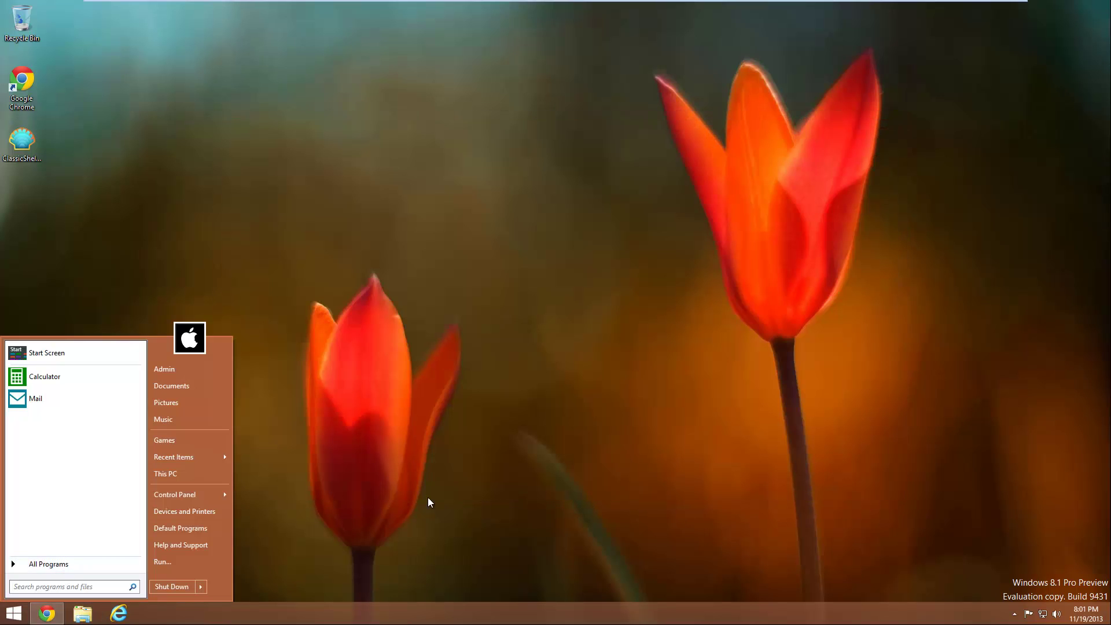
pyautogui.click(354, 478)
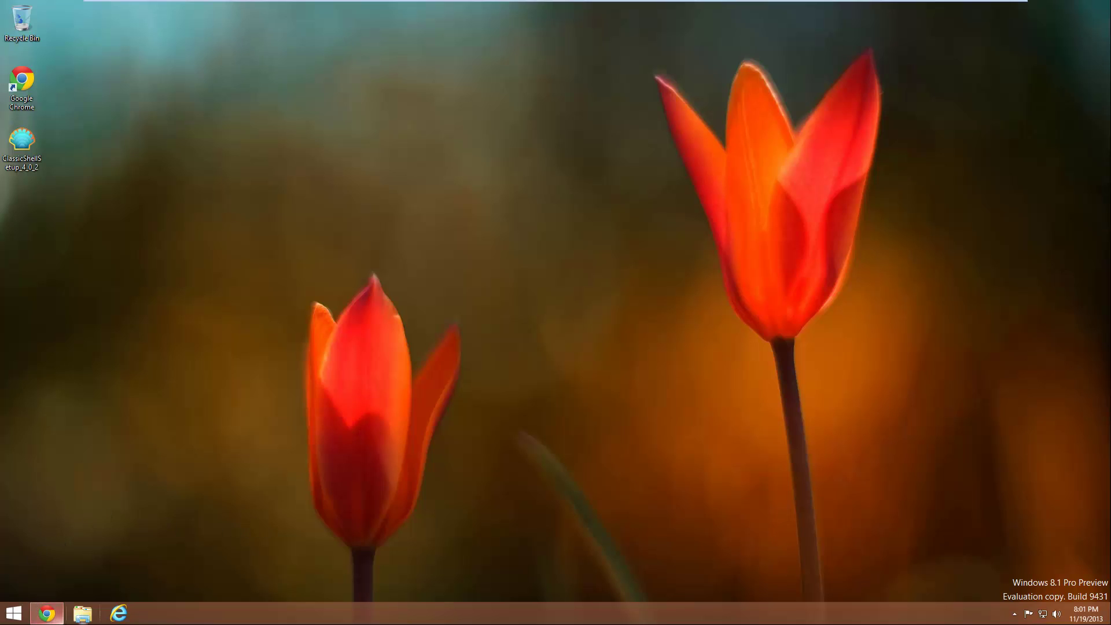
# Step: Open Classic Start Menu settings from the Start button's right-click menu and turn Show all settings off
pyautogui.rightClick(17, 613)
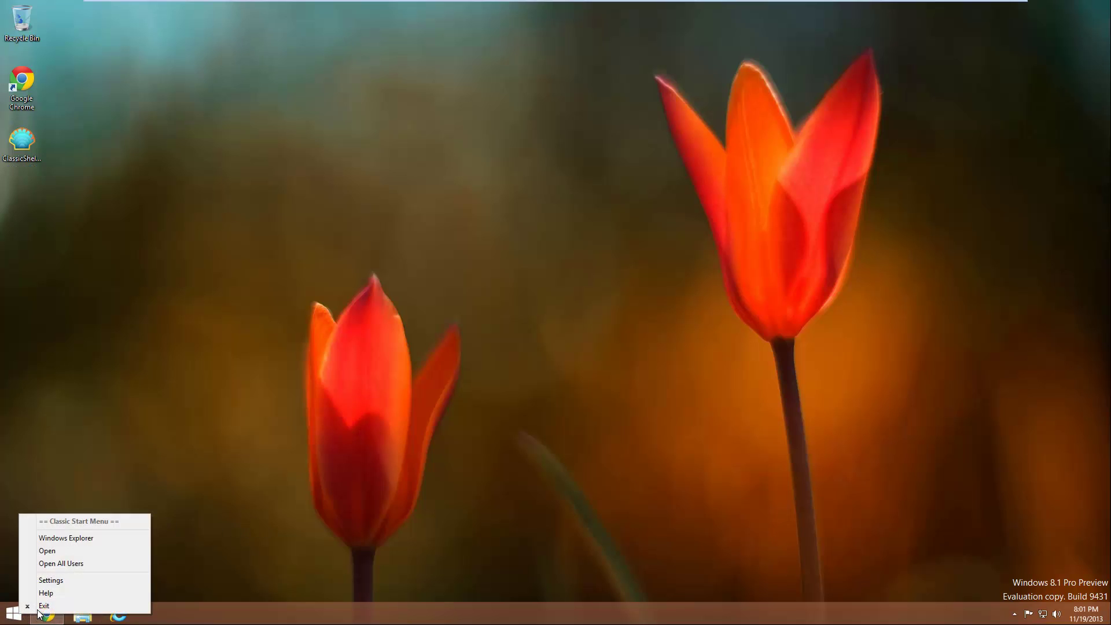
pyautogui.click(64, 580)
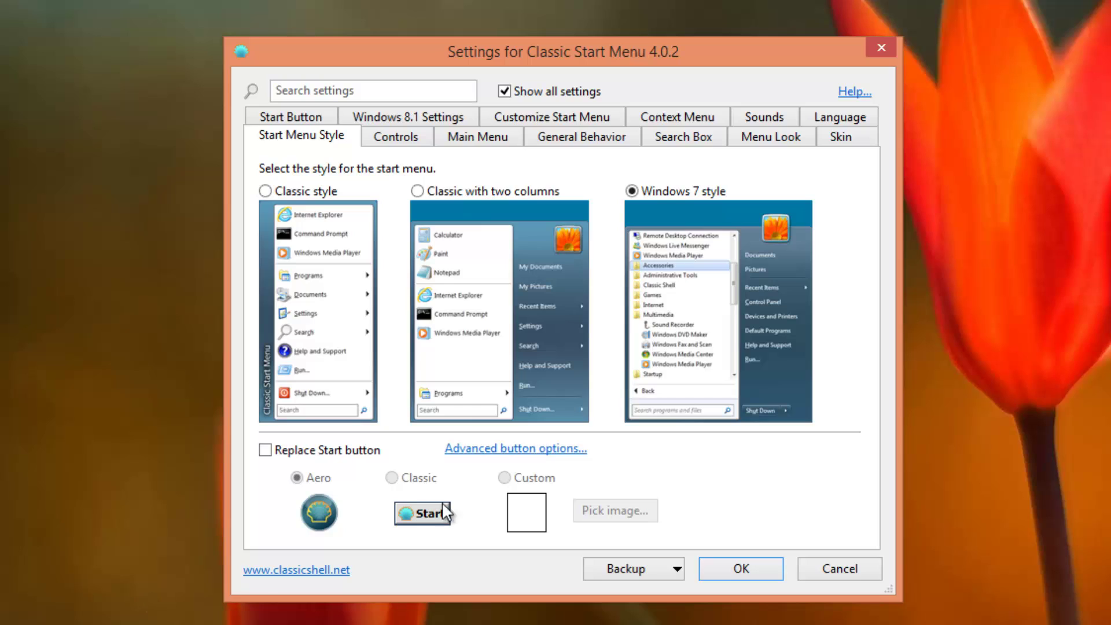
pyautogui.click(504, 93)
pyautogui.click(504, 92)
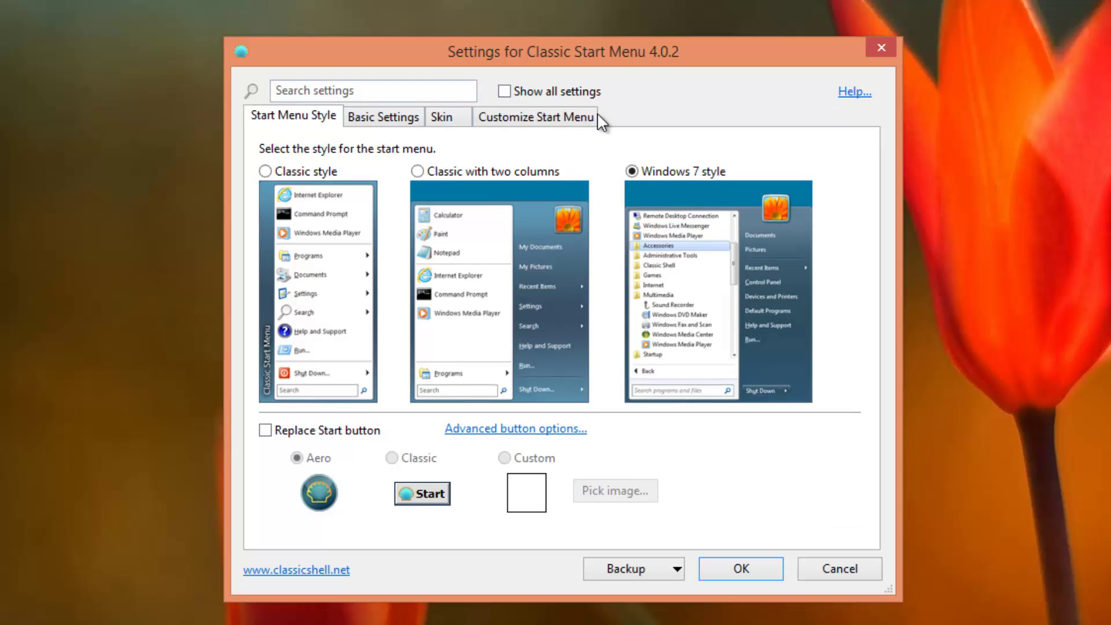
# Step: Turn Show all settings on and preview the 'Classic with two columns' menu style
pyautogui.click(504, 92)
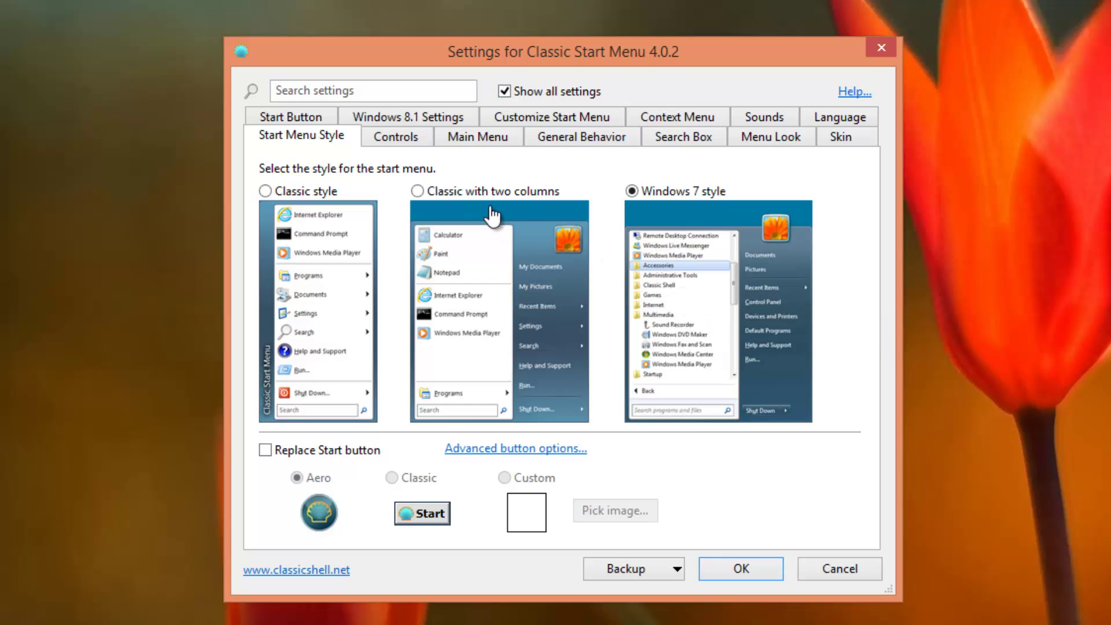
pyautogui.click(484, 188)
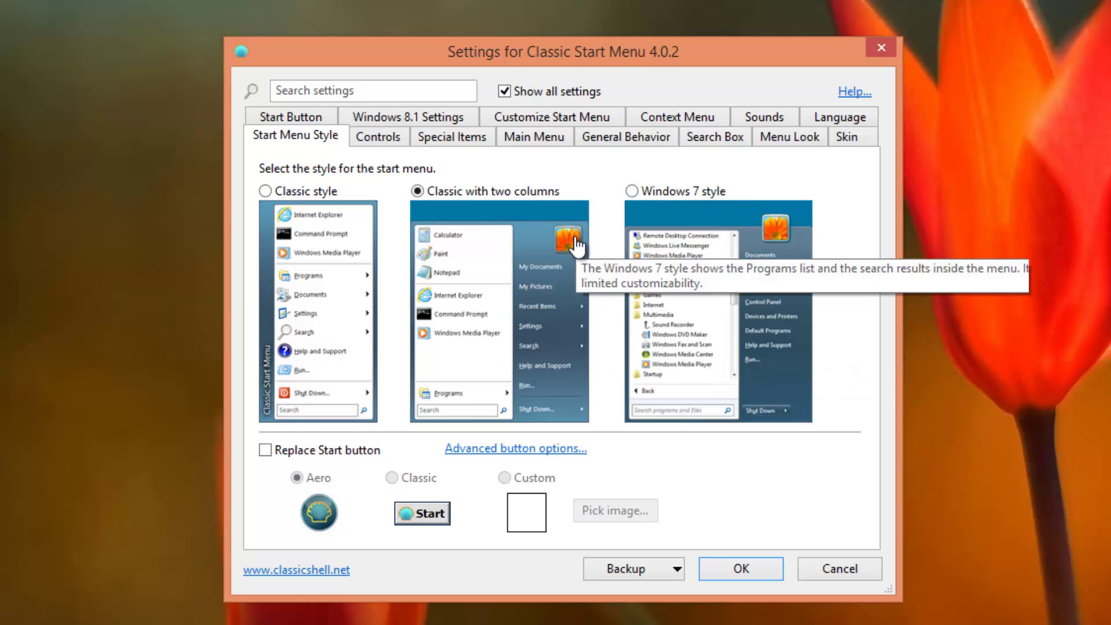
pyautogui.press('super')
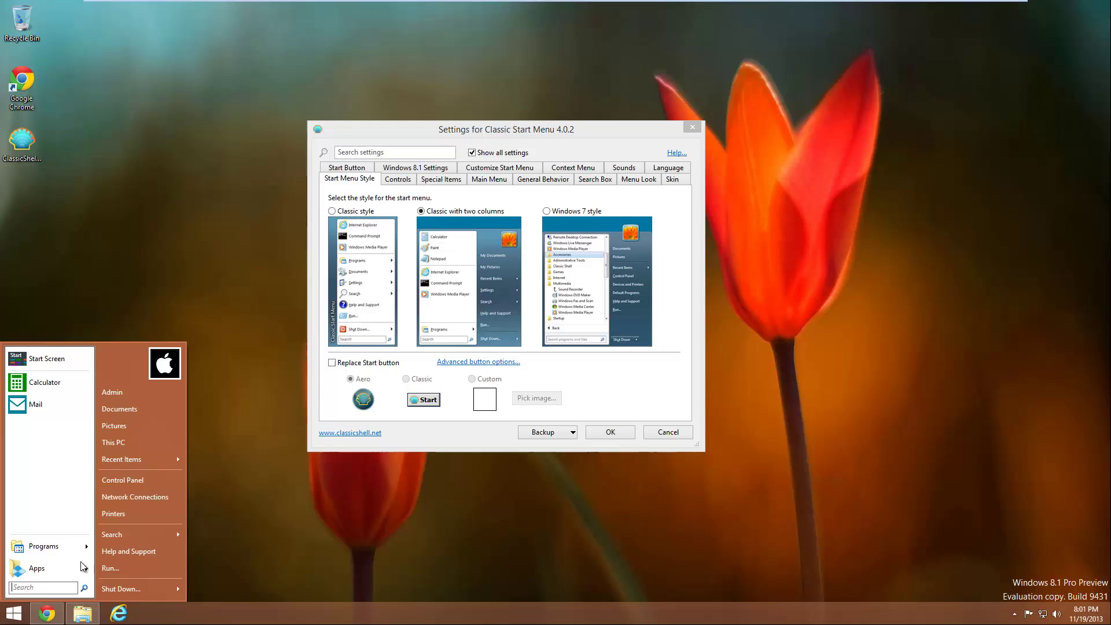
pyautogui.press('super')
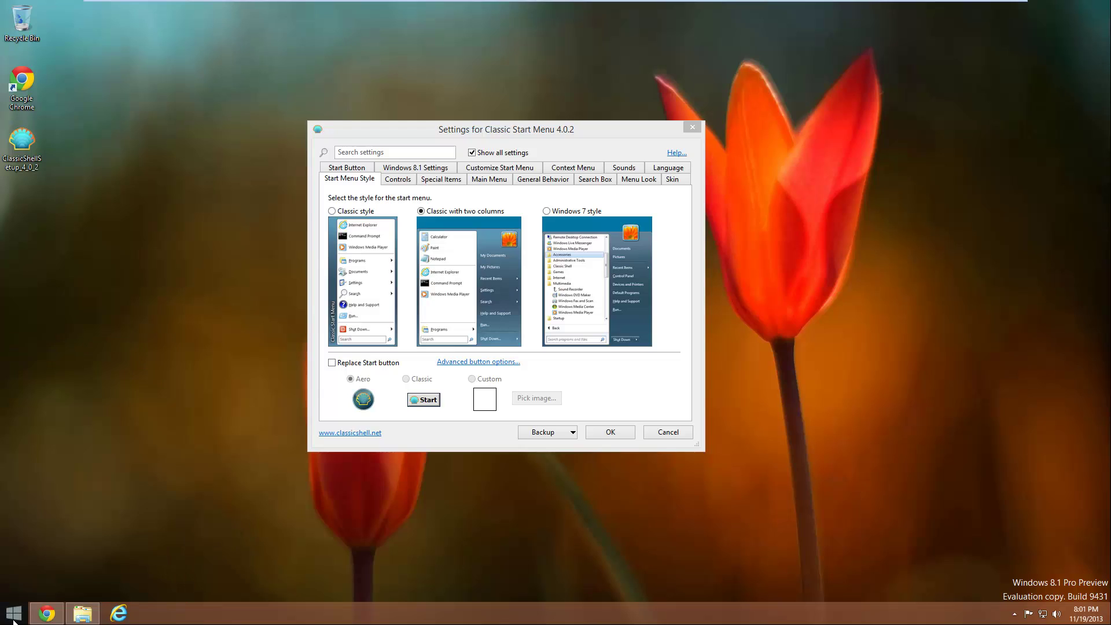
pyautogui.press('super')
pyautogui.click(291, 506)
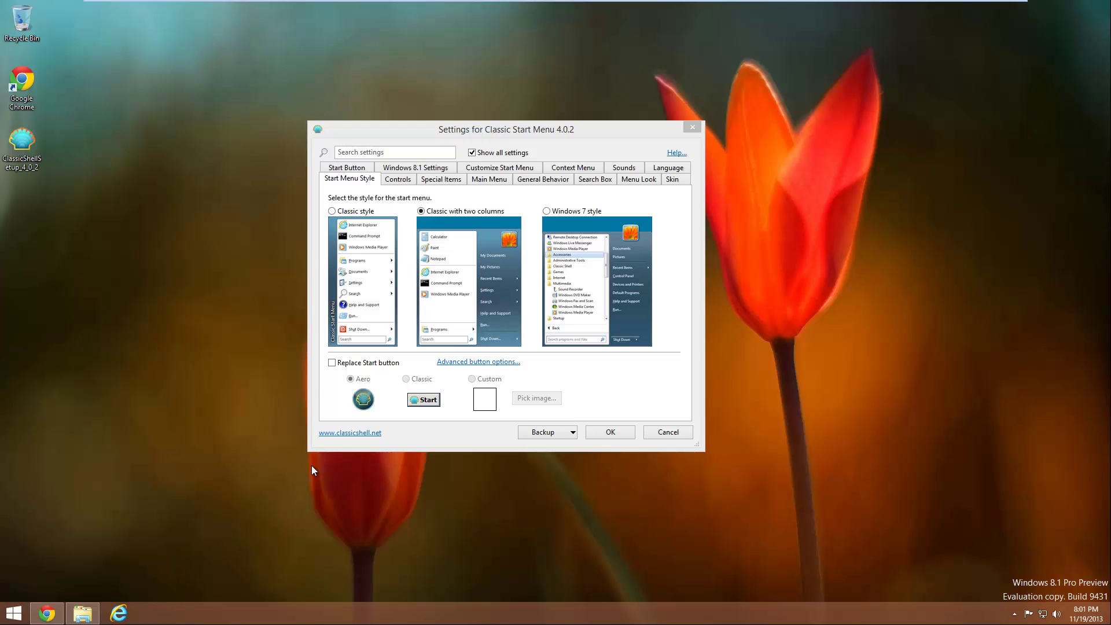
# Step: Preview the single-column Classic style, then settle on Windows 7 style
pyautogui.click(359, 213)
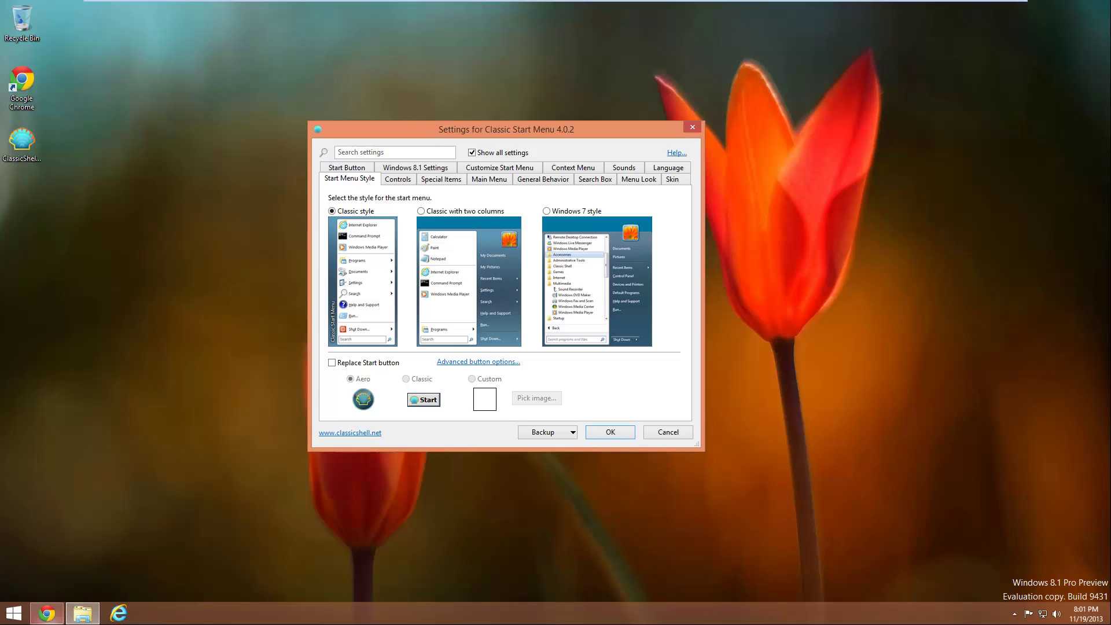
pyautogui.click(13, 613)
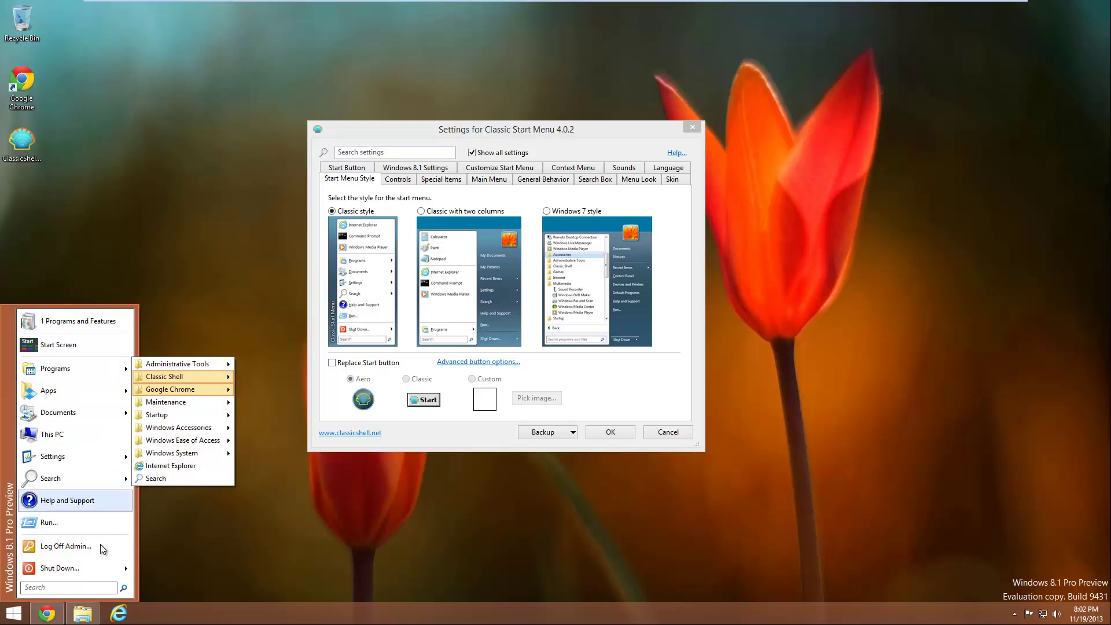
pyautogui.click(210, 564)
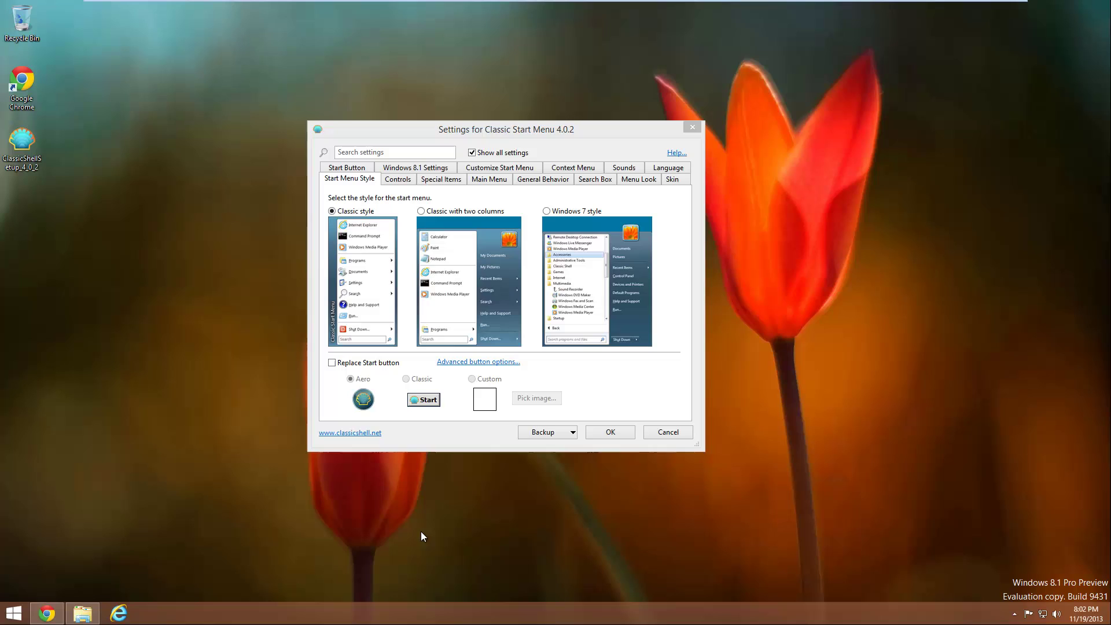
pyautogui.click(565, 211)
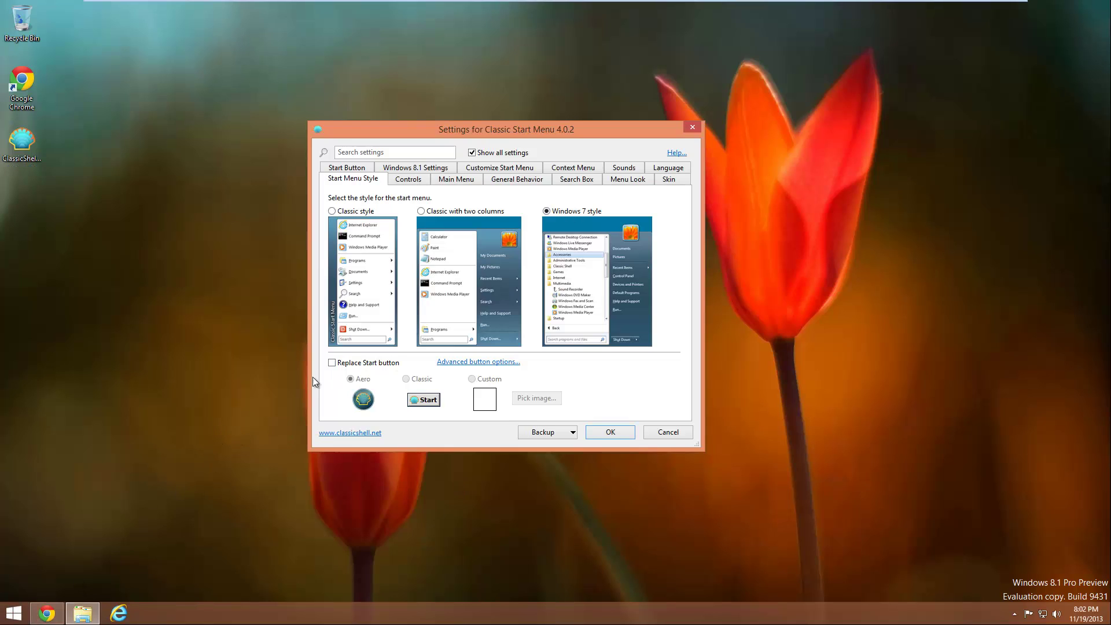
# Step: Enable Replace Start button and test the Aero Start orb on the taskbar
pyautogui.click(332, 362)
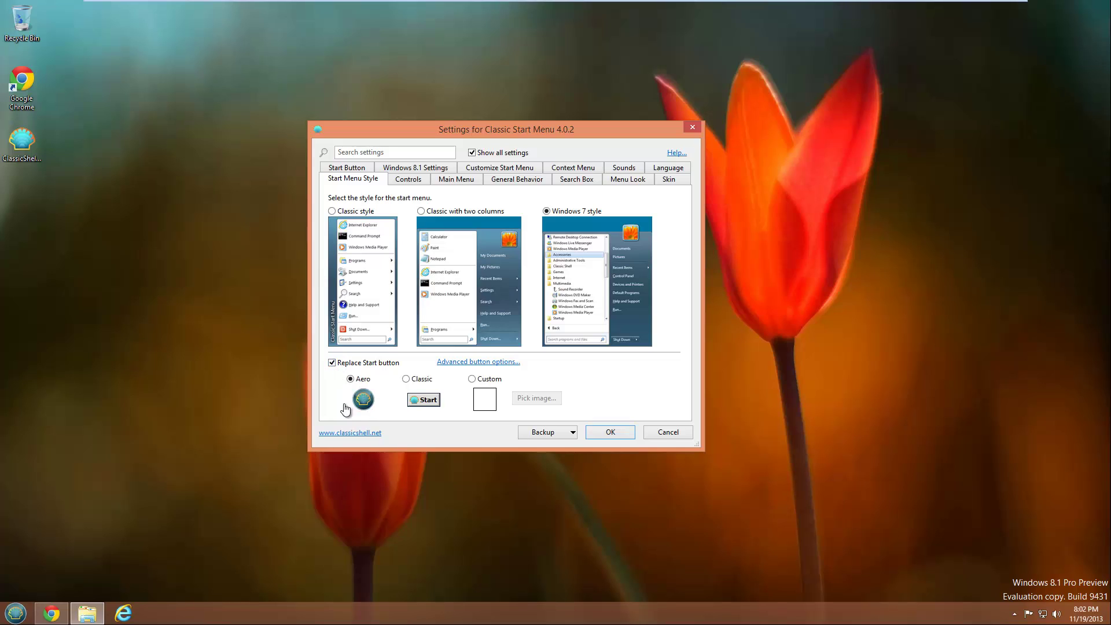
pyautogui.click(16, 613)
pyautogui.click(16, 613)
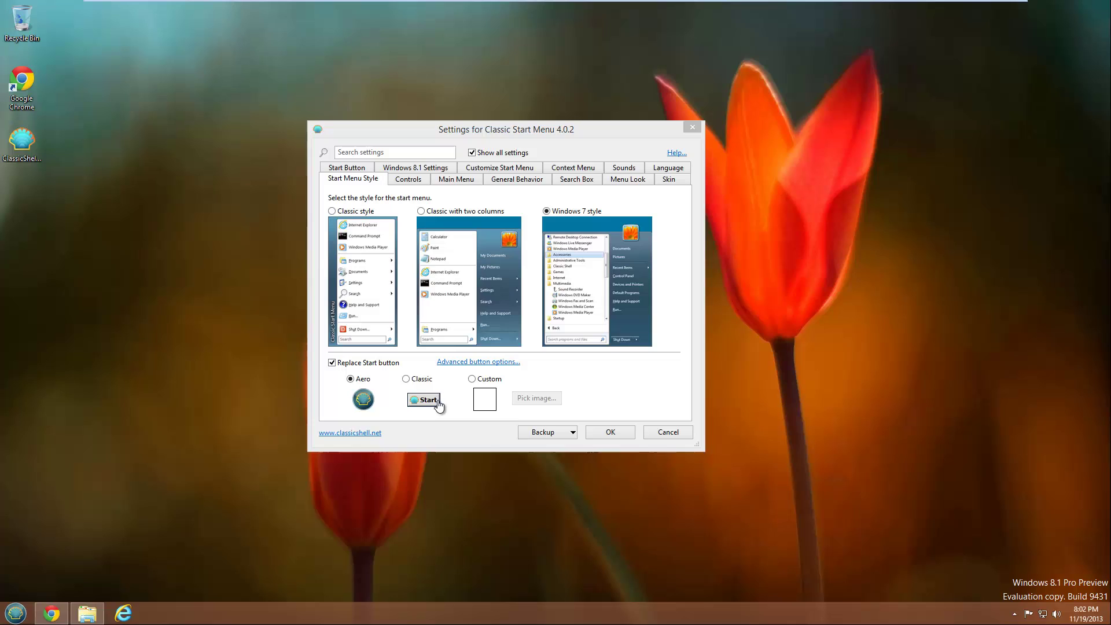
# Step: Try the Classic and Custom button looks, cancel picking an image, and turn Replace Start button off
pyautogui.click(406, 378)
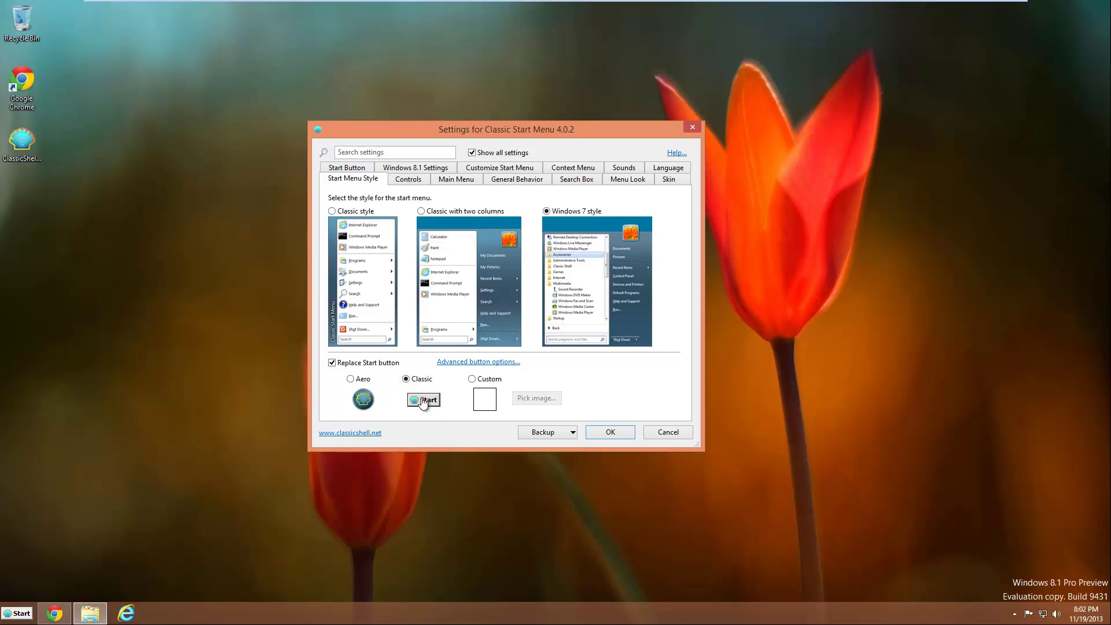
pyautogui.click(472, 380)
pyautogui.click(538, 399)
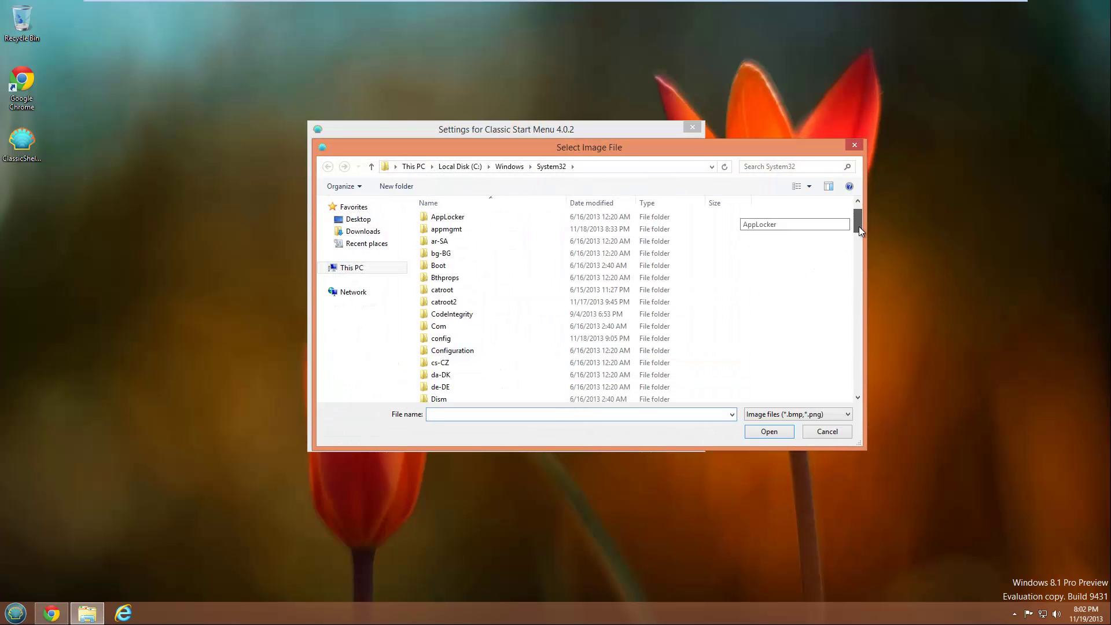
pyautogui.press('Escape')
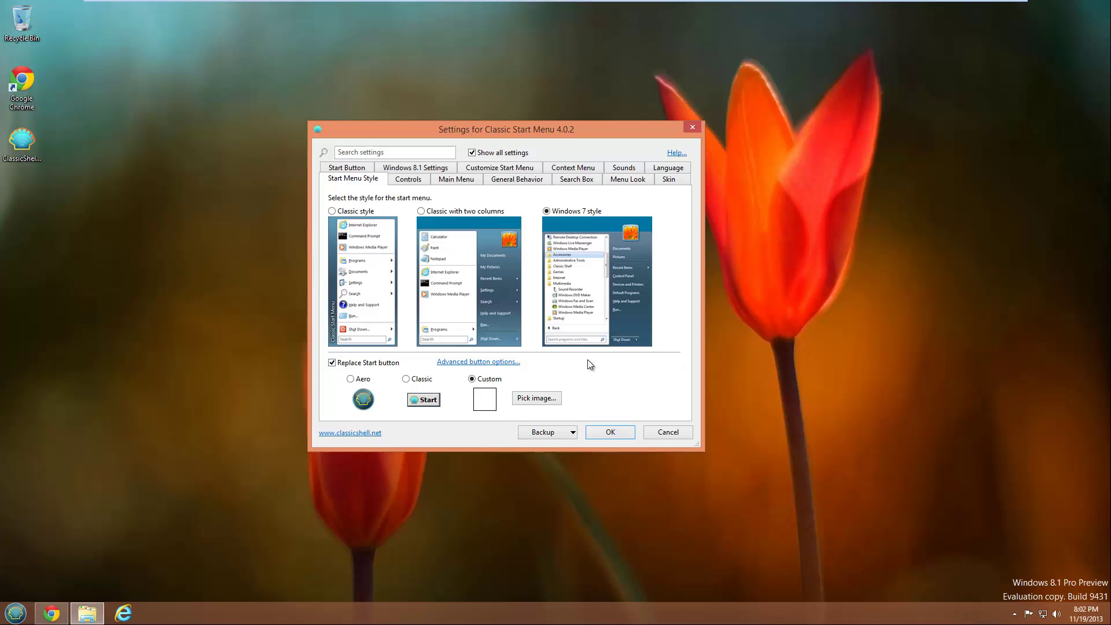
pyautogui.click(334, 364)
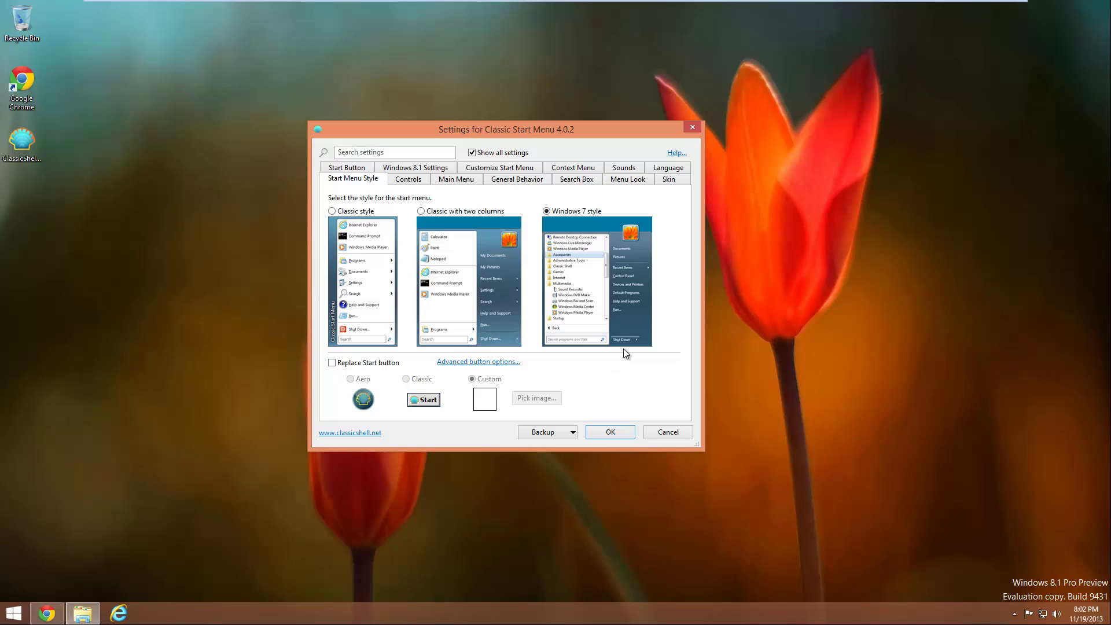
# Step: Change the Start menu skin to Windows Aero and preview it in the Start menu
pyautogui.click(13, 615)
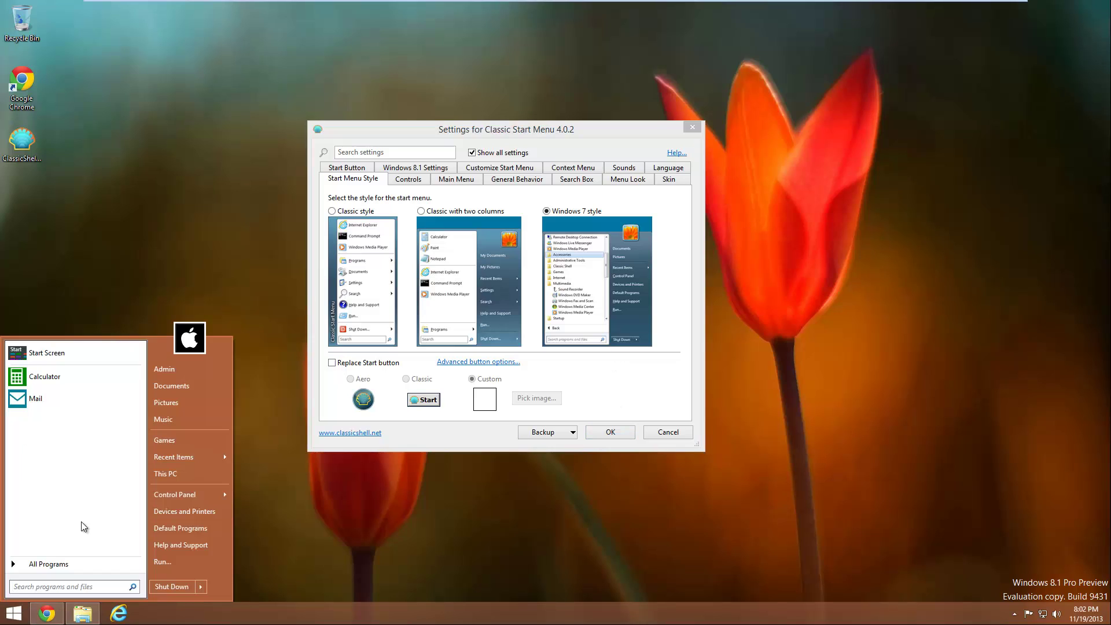
pyautogui.click(670, 181)
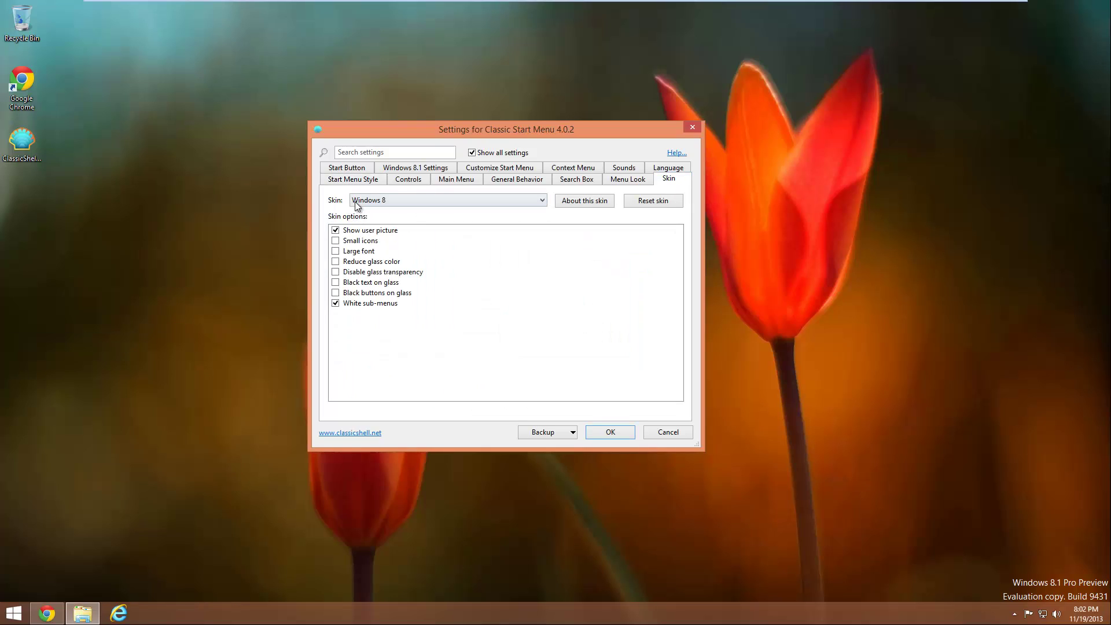
pyautogui.click(389, 202)
pyautogui.click(396, 239)
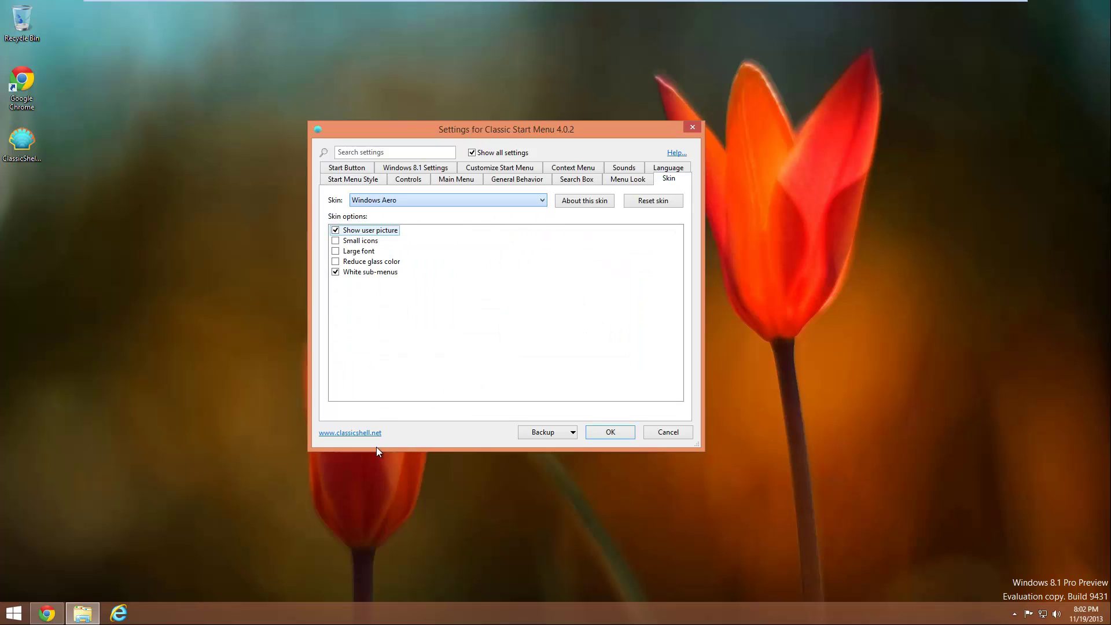
pyautogui.click(14, 612)
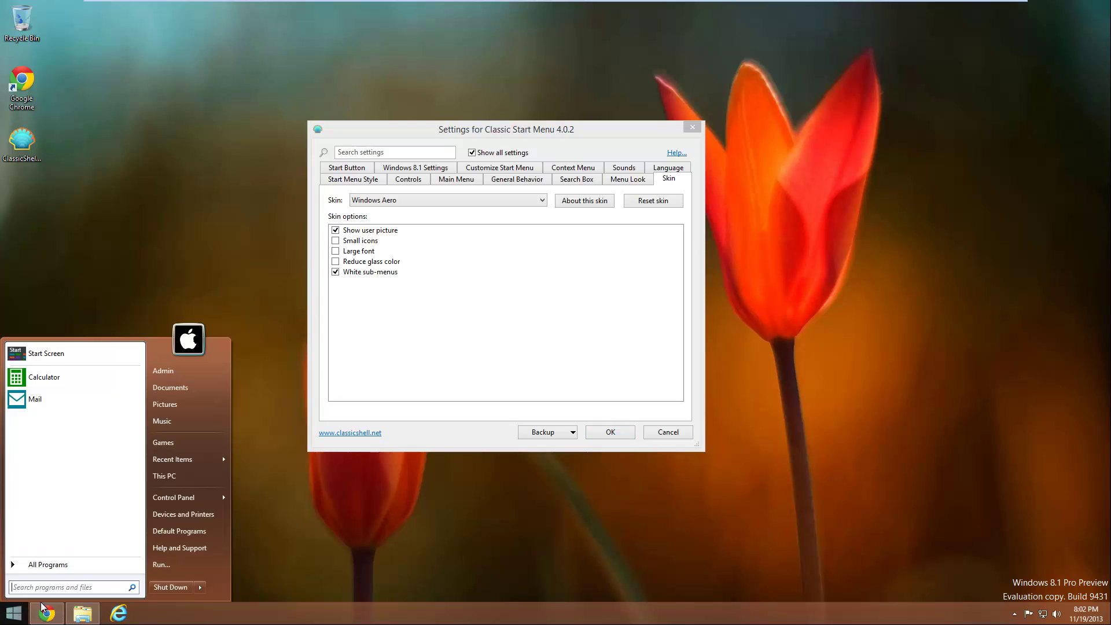
# Step: Close the Start menu preview, then review the Search Box, Windows 8.1 Settings and Start Button tabs
pyautogui.click(271, 450)
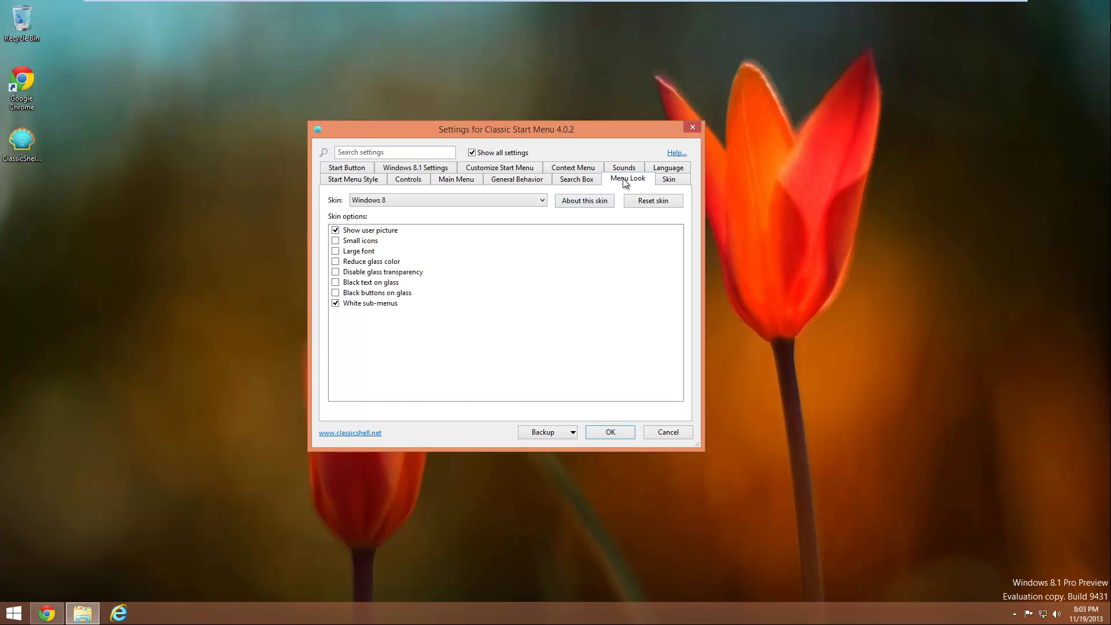
pyautogui.click(576, 179)
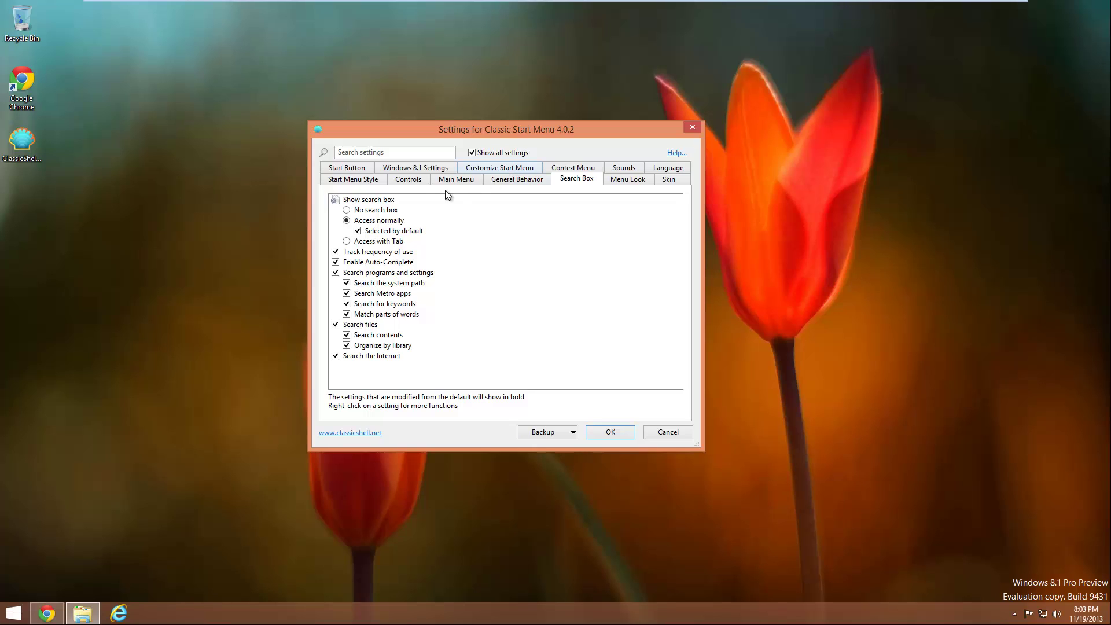
pyautogui.click(415, 169)
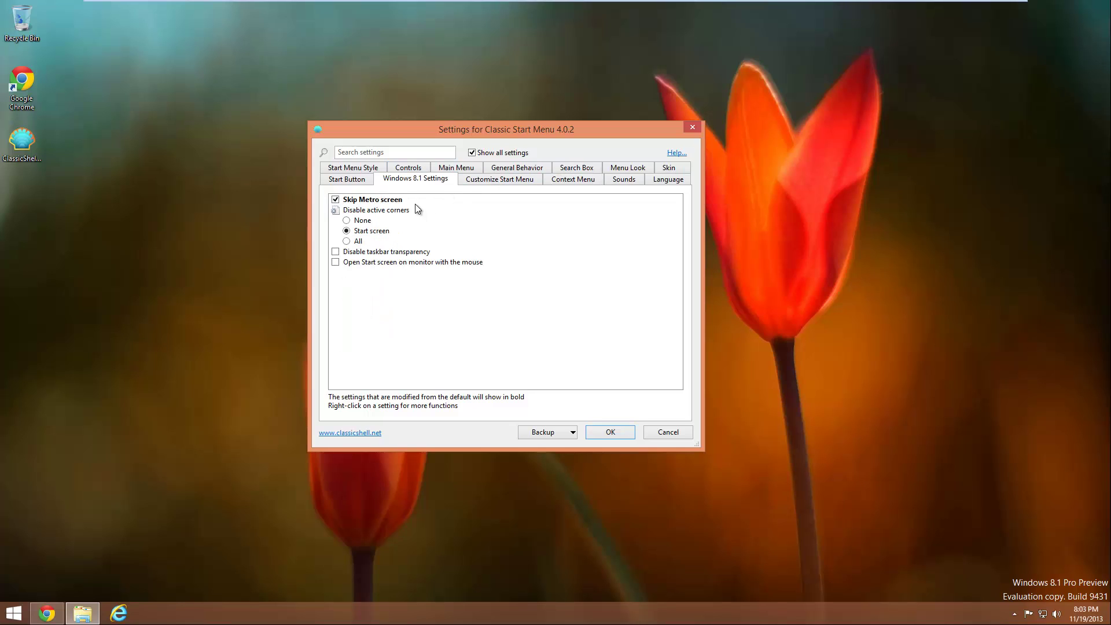
pyautogui.click(358, 181)
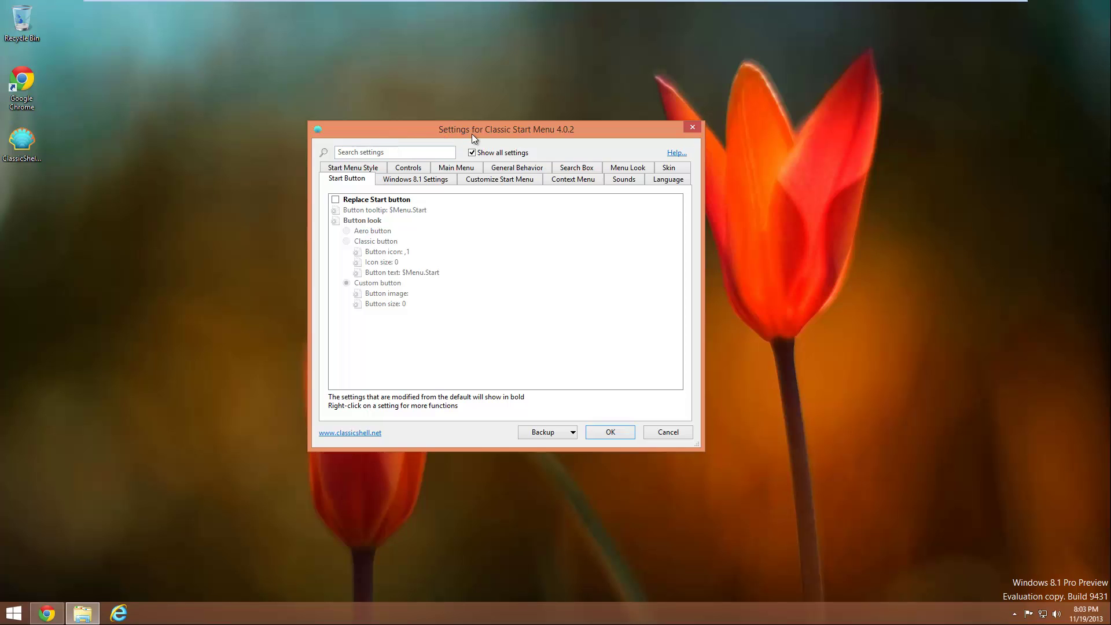
# Step: Close the Settings for Classic Start Menu window with Replace Start button left off
pyautogui.click(691, 128)
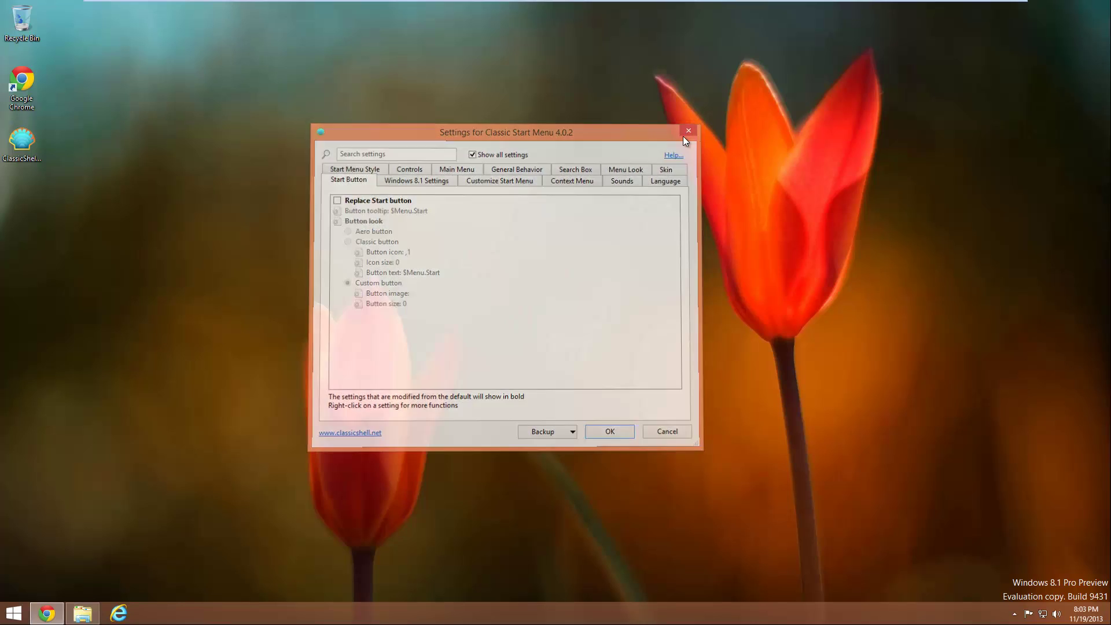